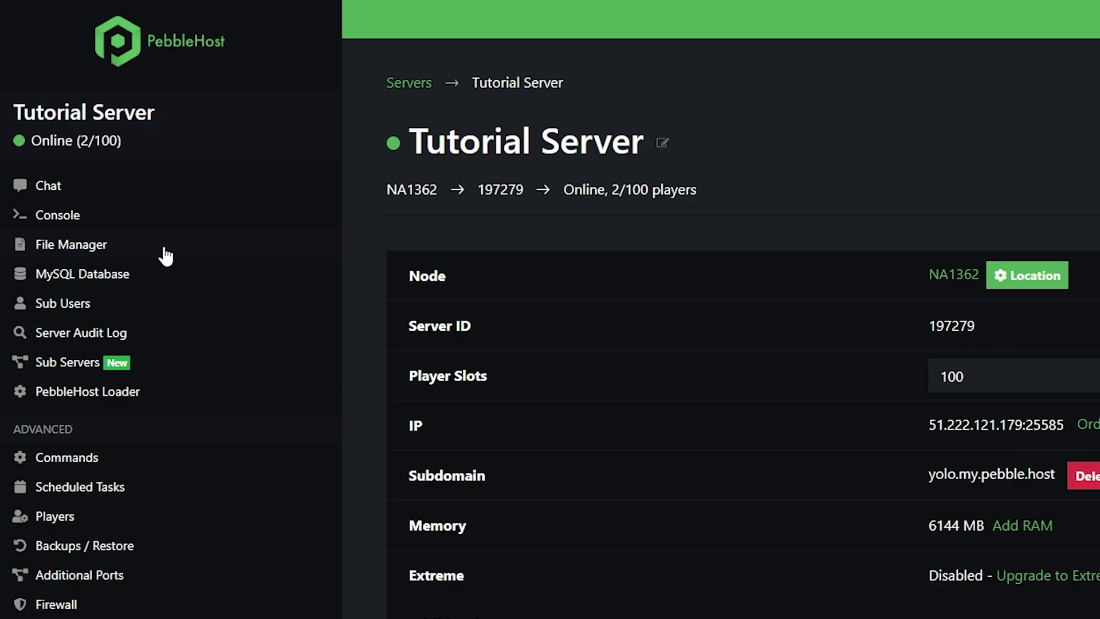
# Upload LiteBans.jar (1.37MB) into the plugins folder and return to the Tutorial Server overview.
pyautogui.click(166, 257)
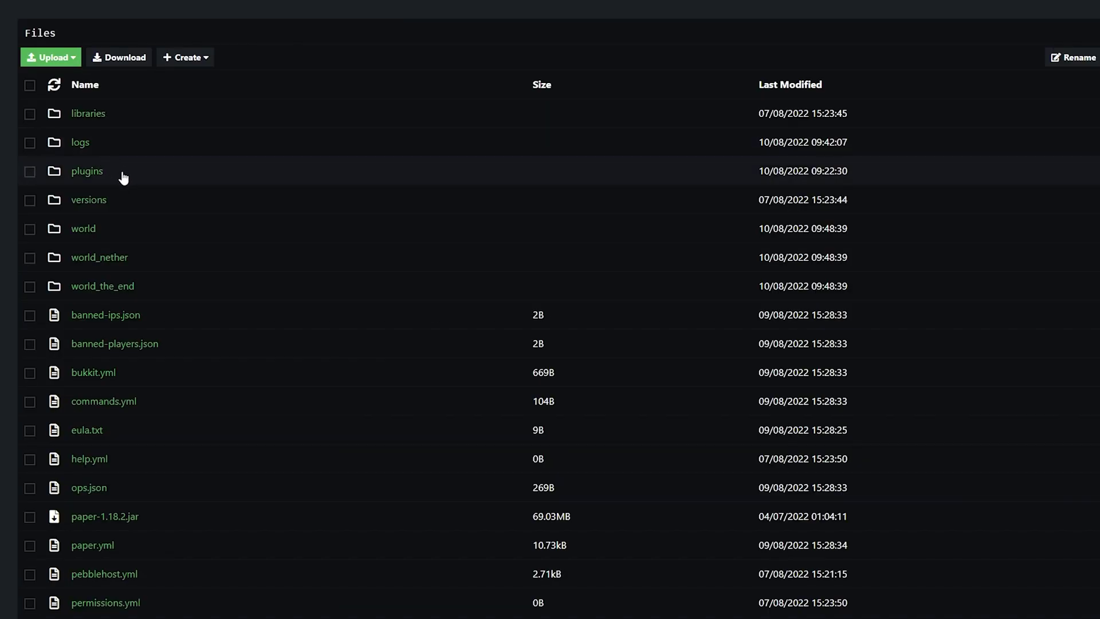
pyautogui.click(123, 175)
pyautogui.click(208, 147)
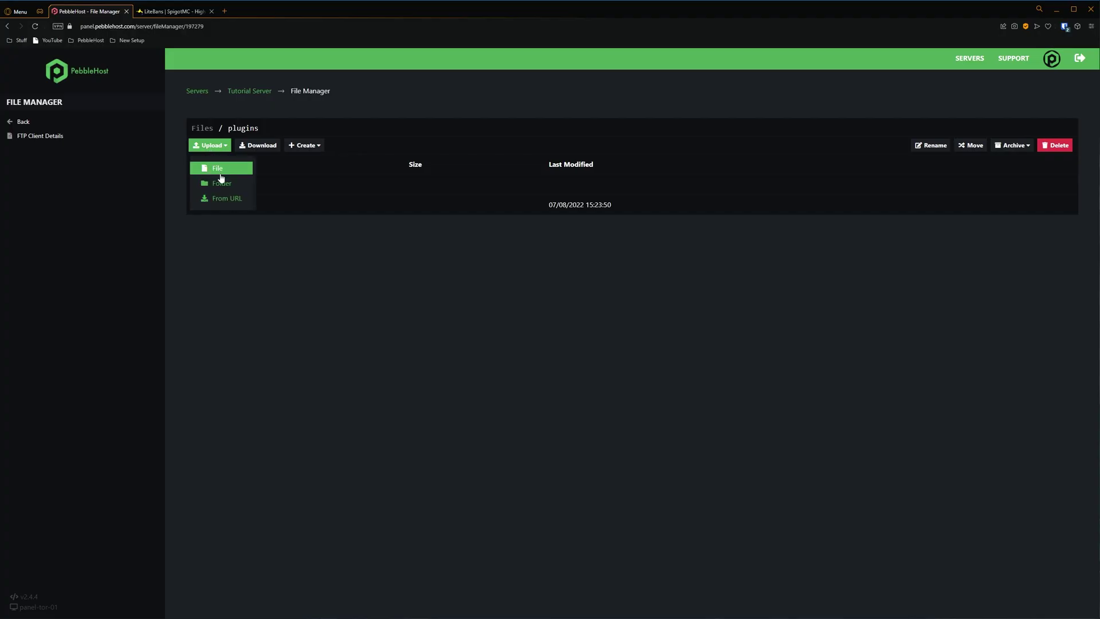
pyautogui.click(206, 171)
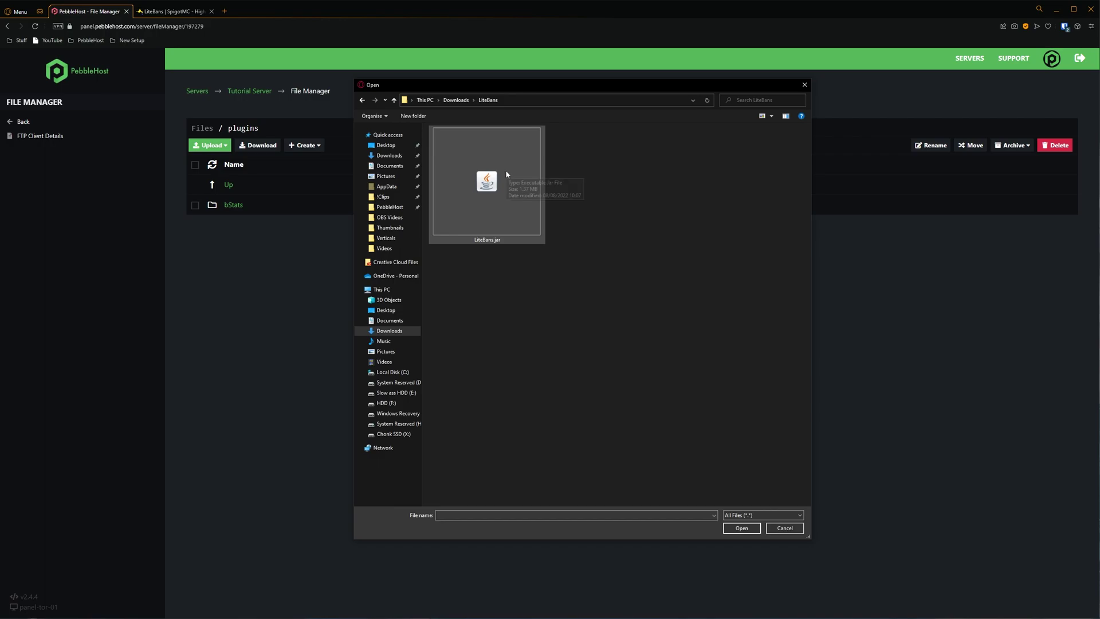
pyautogui.doubleClick(506, 174)
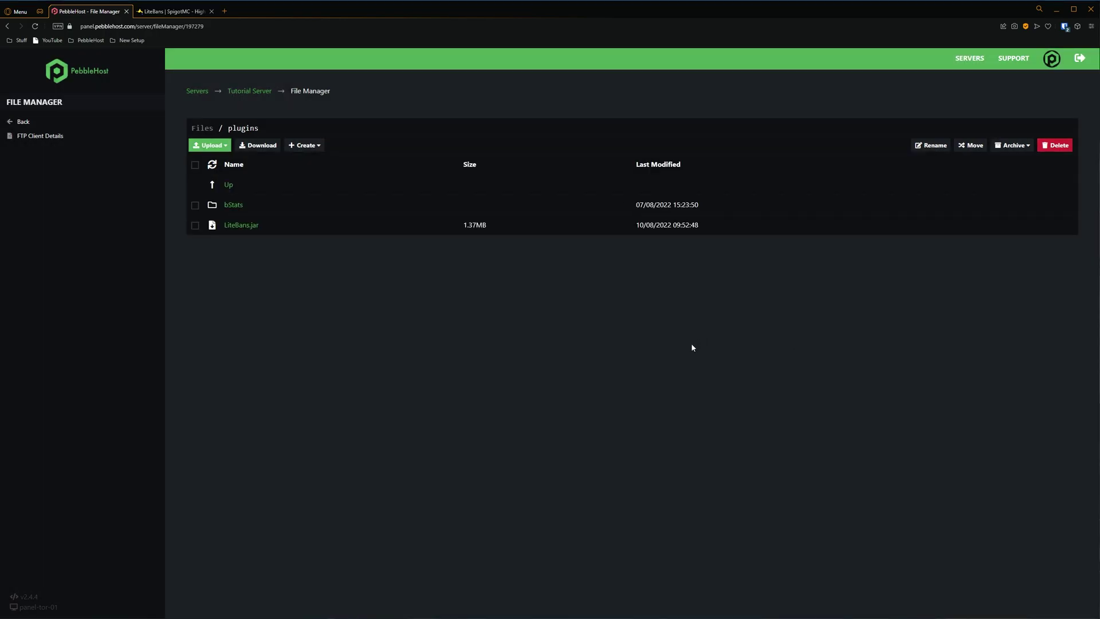
pyautogui.hotkey('alt', 'Left')
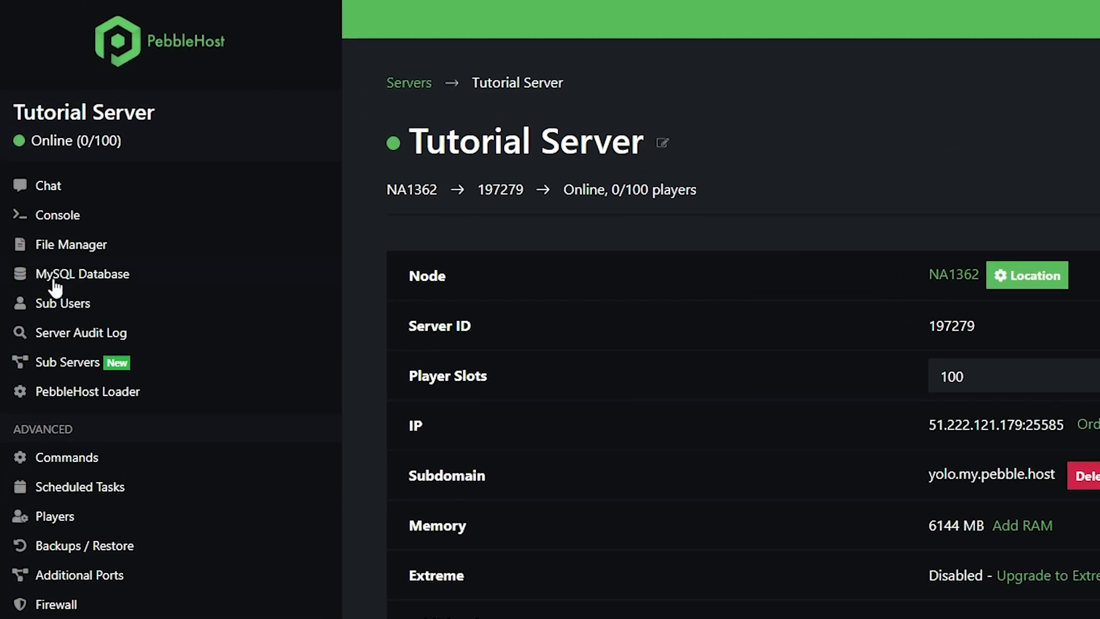
# Use the MySQL Database Configuration Helper to give LiteBans a new MySQL database.
pyautogui.click(77, 288)
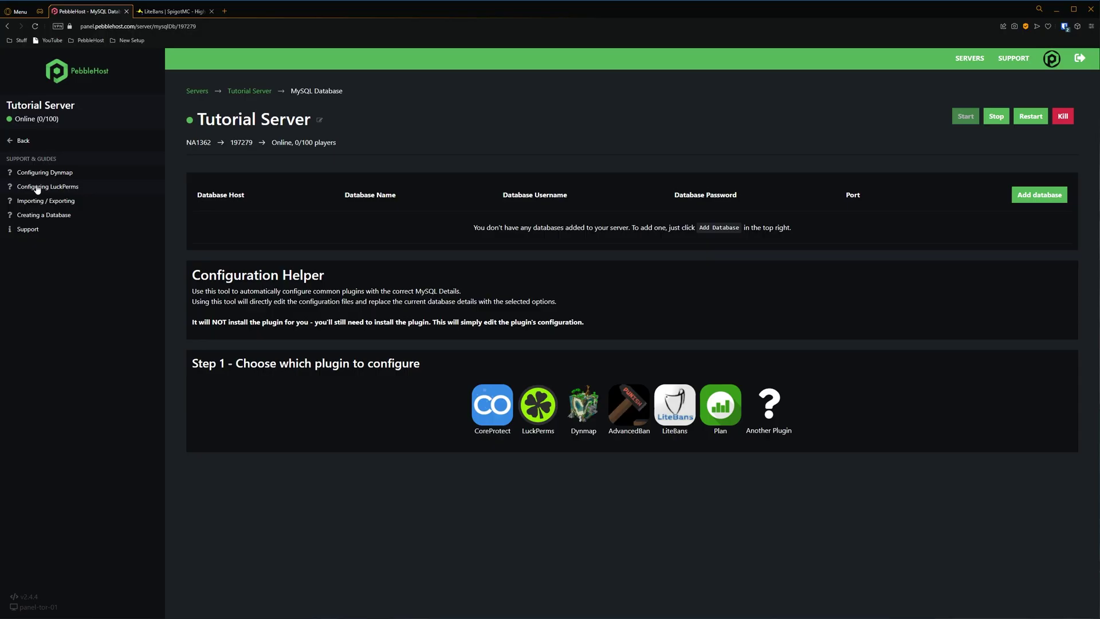
pyautogui.click(677, 408)
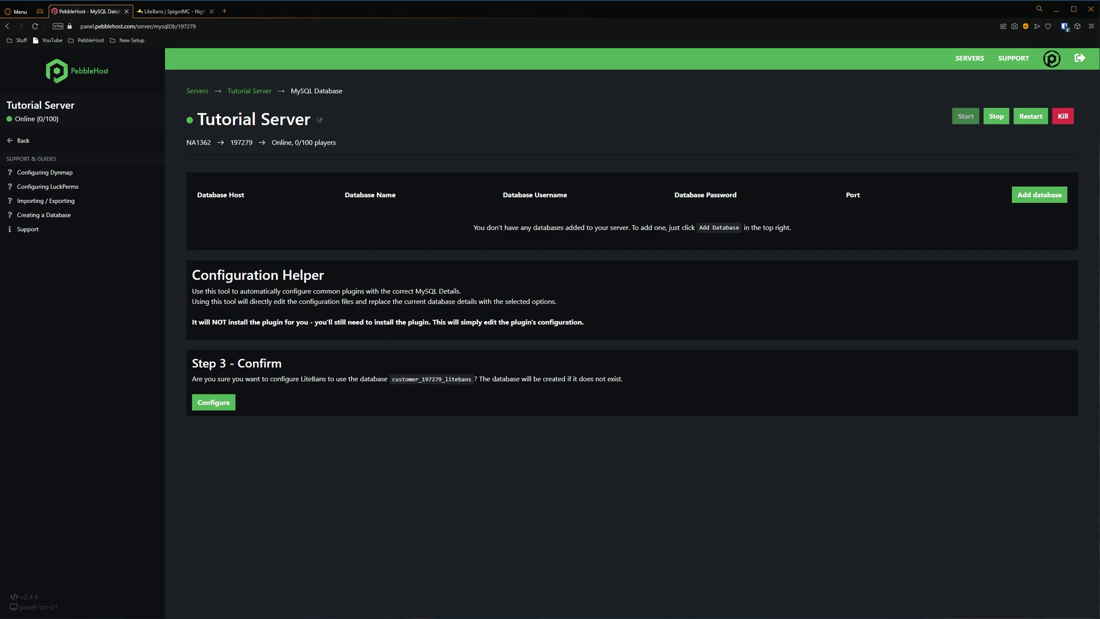
pyautogui.click(204, 401)
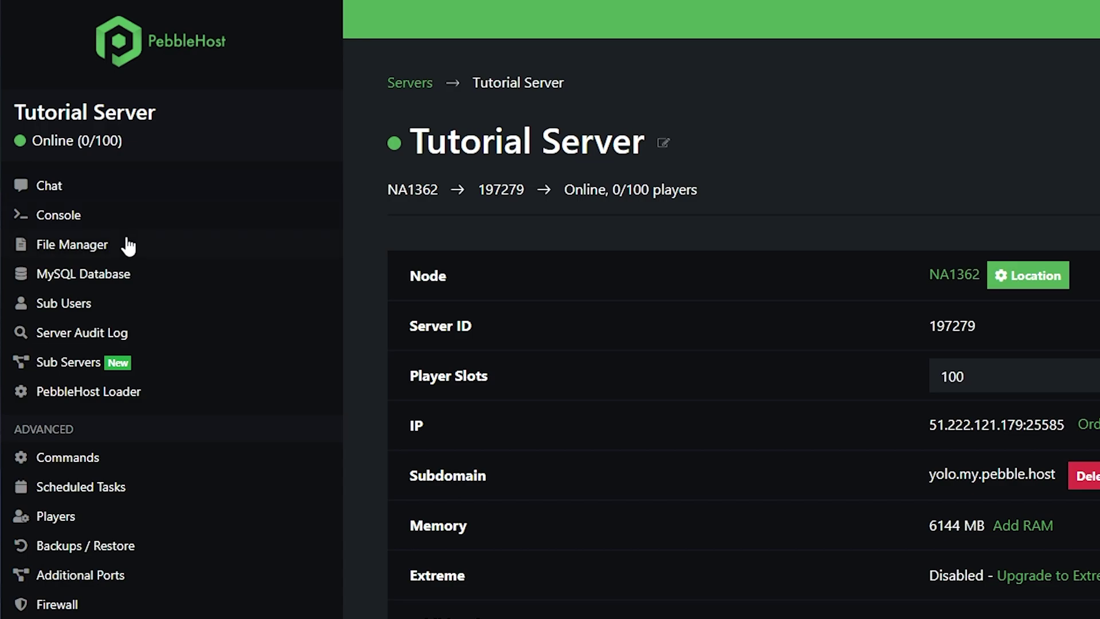
# Open plugins > LiteBans > config.yml in the file editor.
pyautogui.click(128, 246)
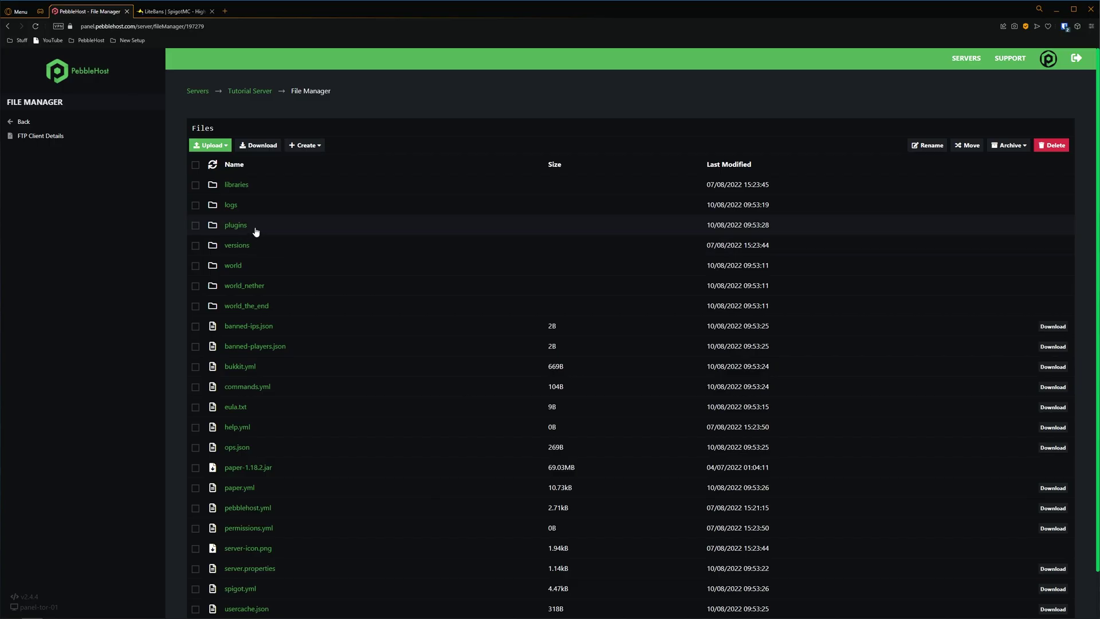
pyautogui.click(256, 231)
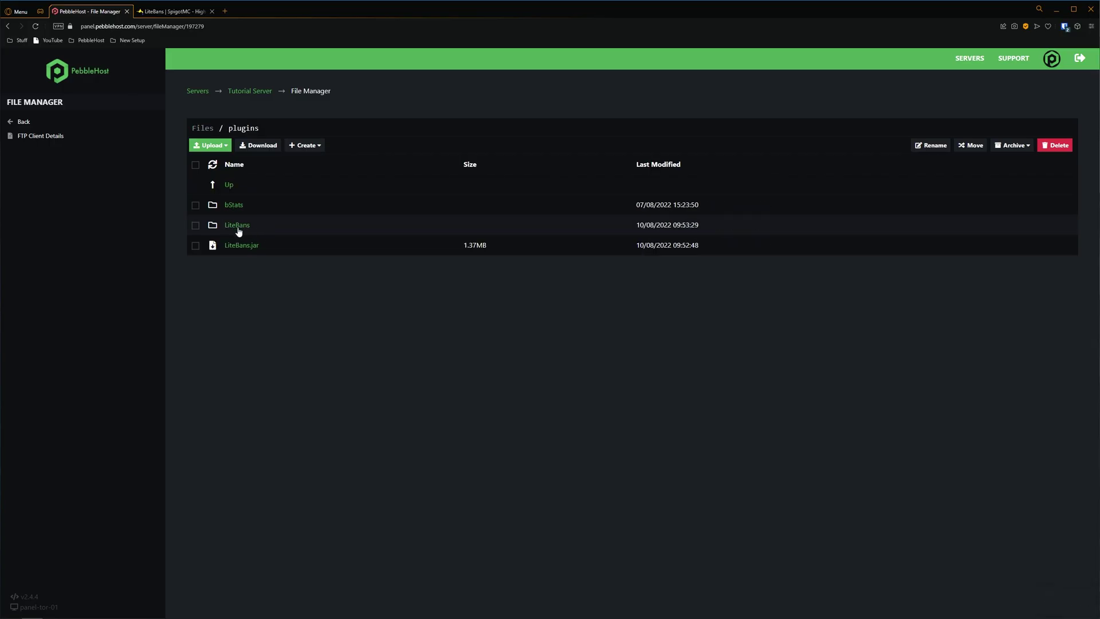
pyautogui.click(237, 229)
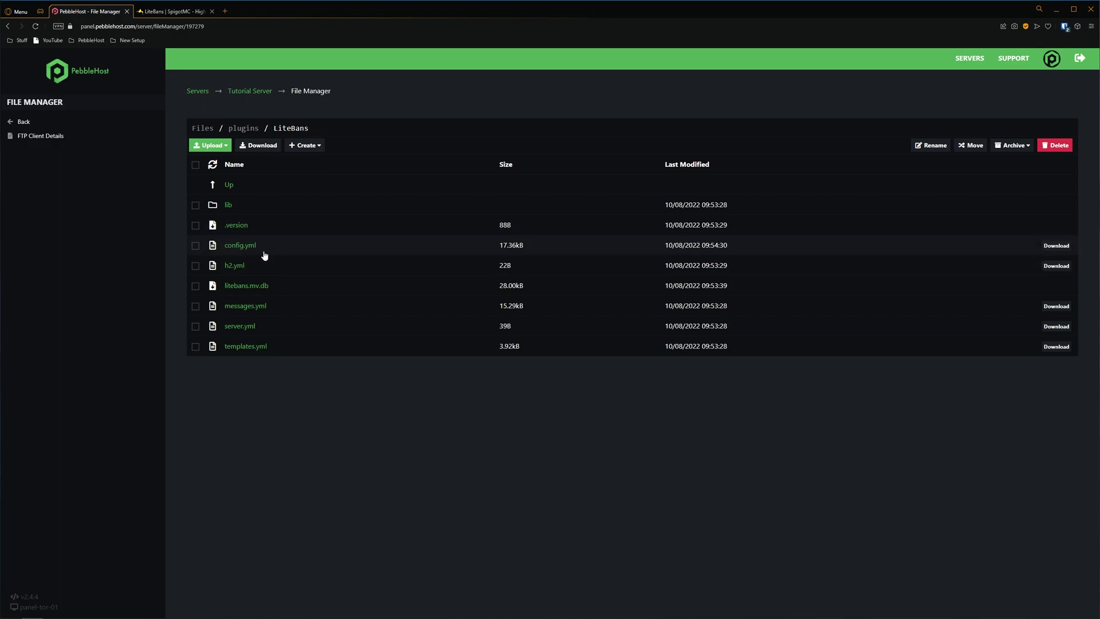
pyautogui.click(264, 250)
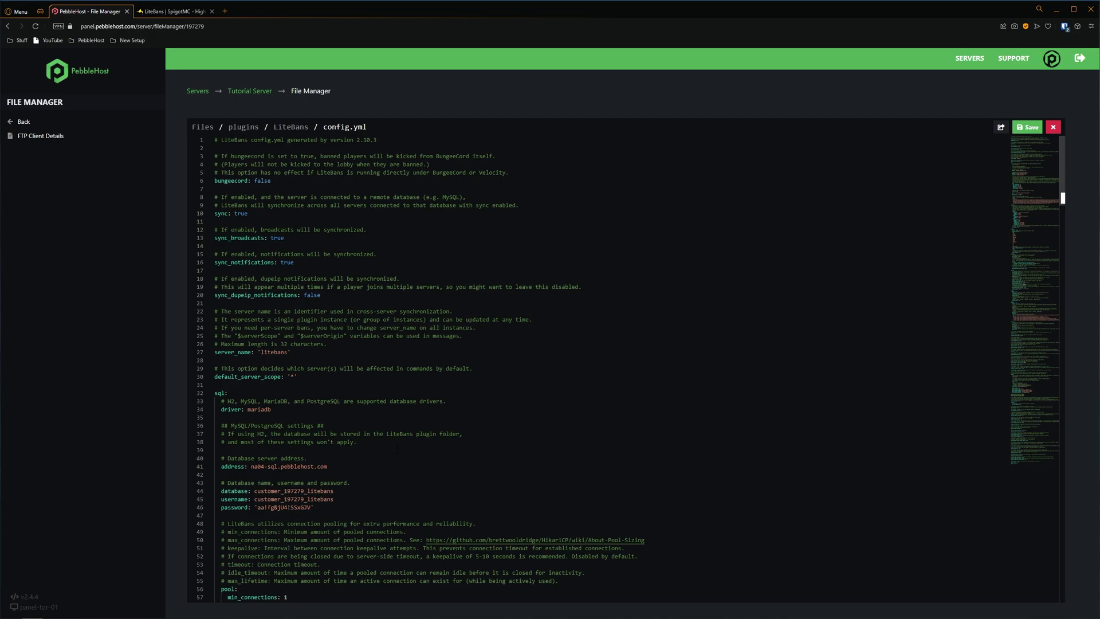
pyautogui.scroll(-10, 397, 450)
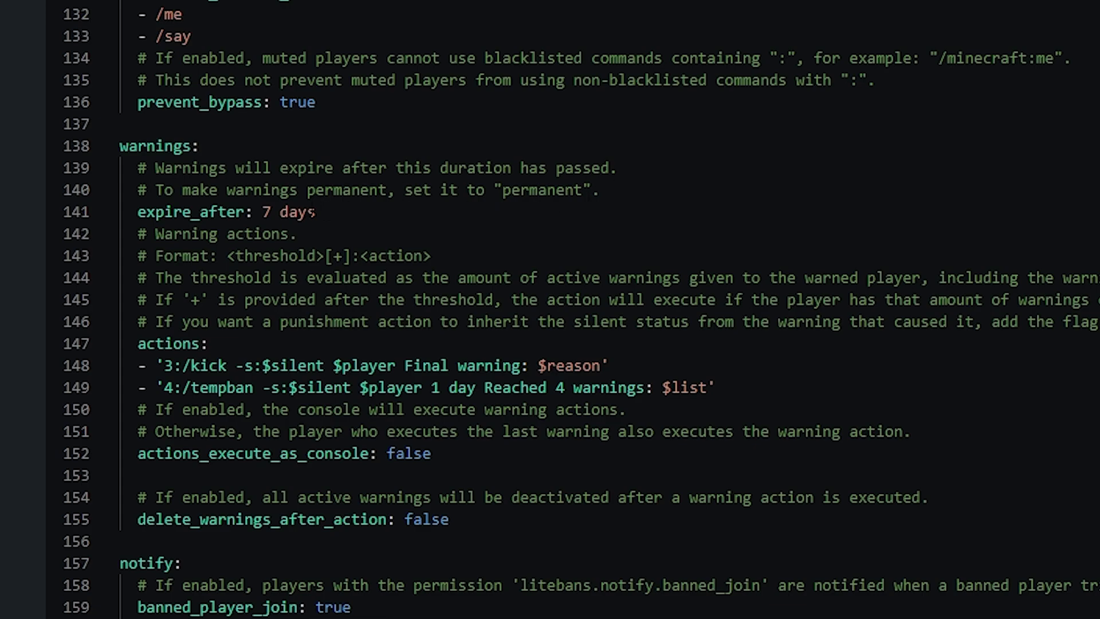
pyautogui.scroll(-1, 617, 257)
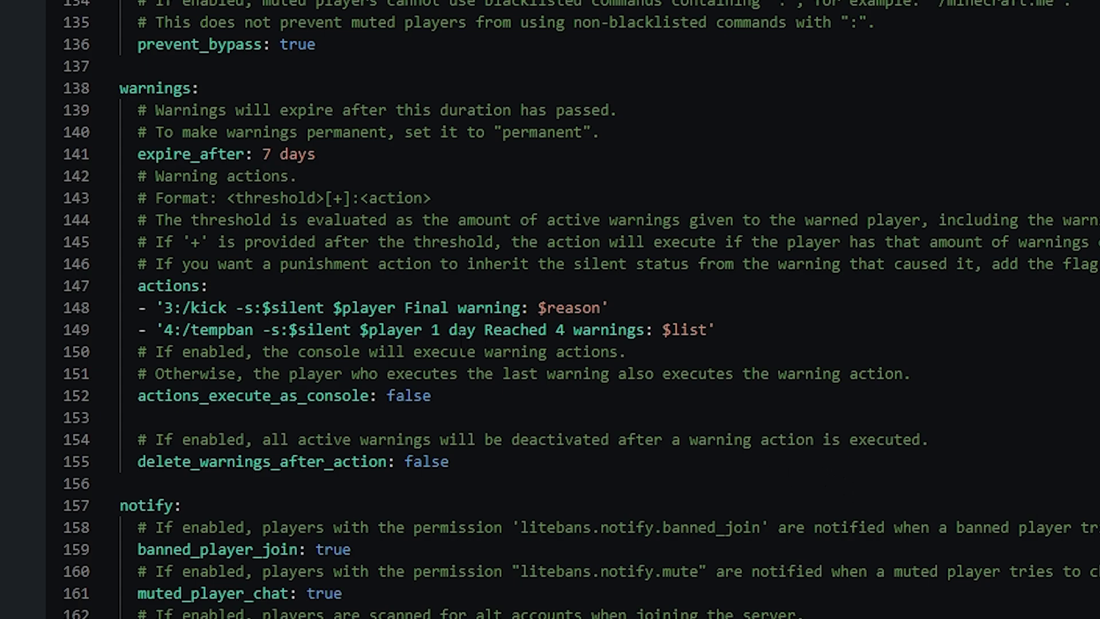
pyautogui.scroll(-20, 598, 348)
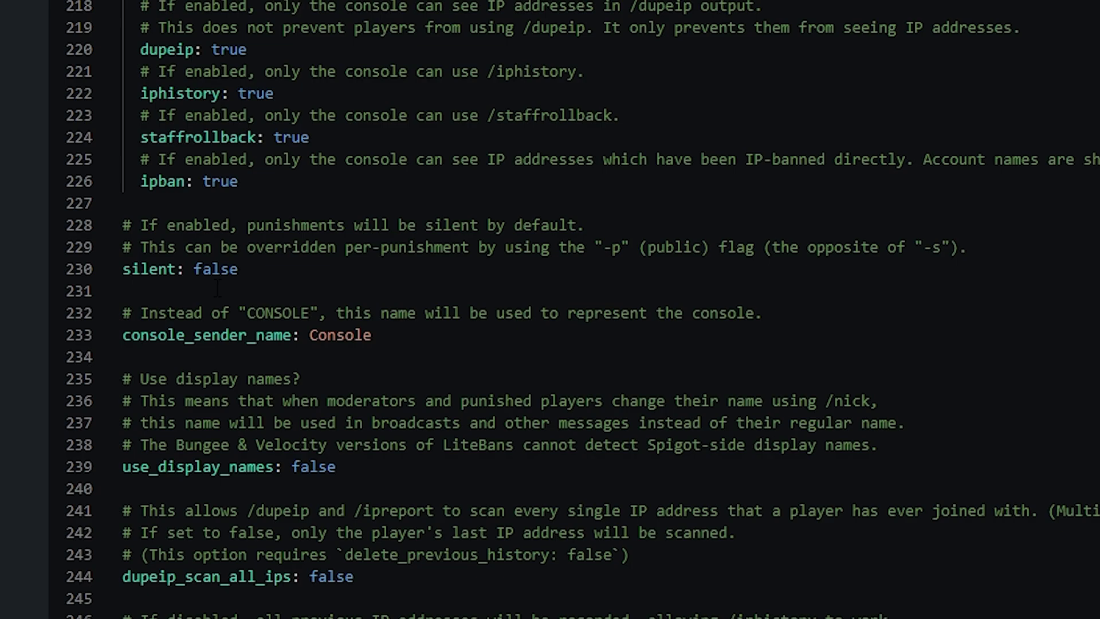
pyautogui.scroll(20, 217, 289)
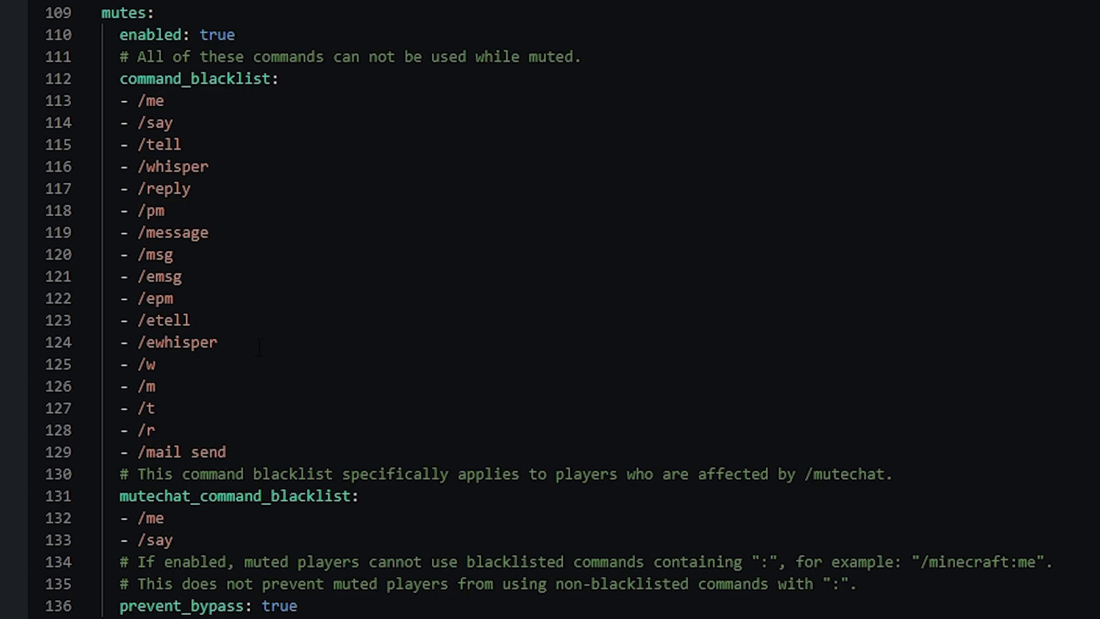
# Delete the /say entry on line 114 from the mute command blacklist in config.yml.
pyautogui.click(166, 430)
pyautogui.moveTo(229, 453); pyautogui.dragTo(138, 452)
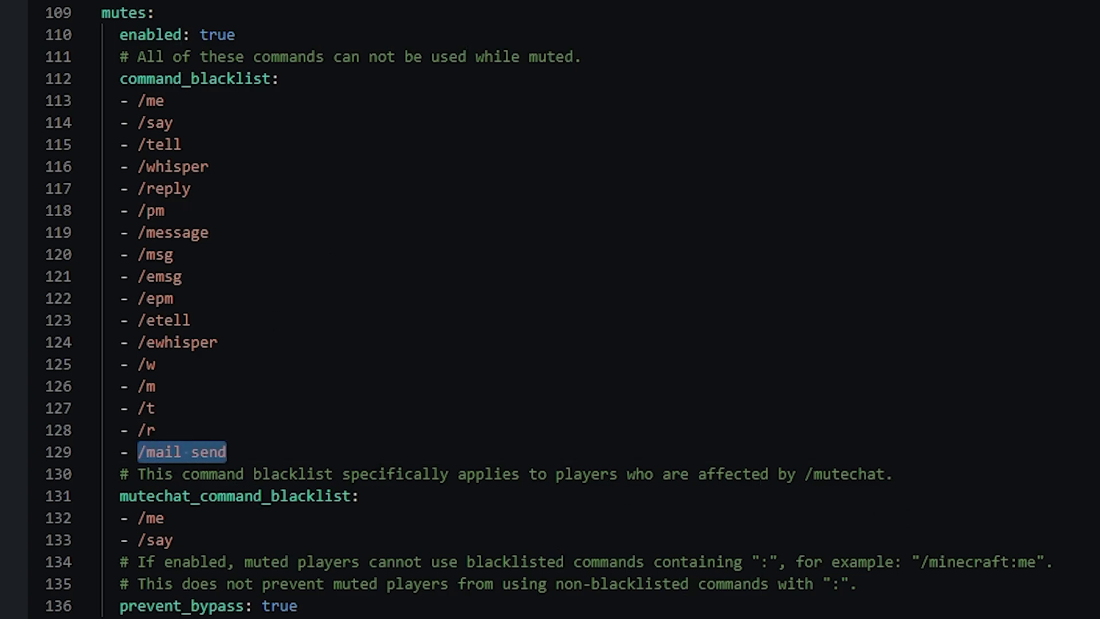
pyautogui.click(212, 123)
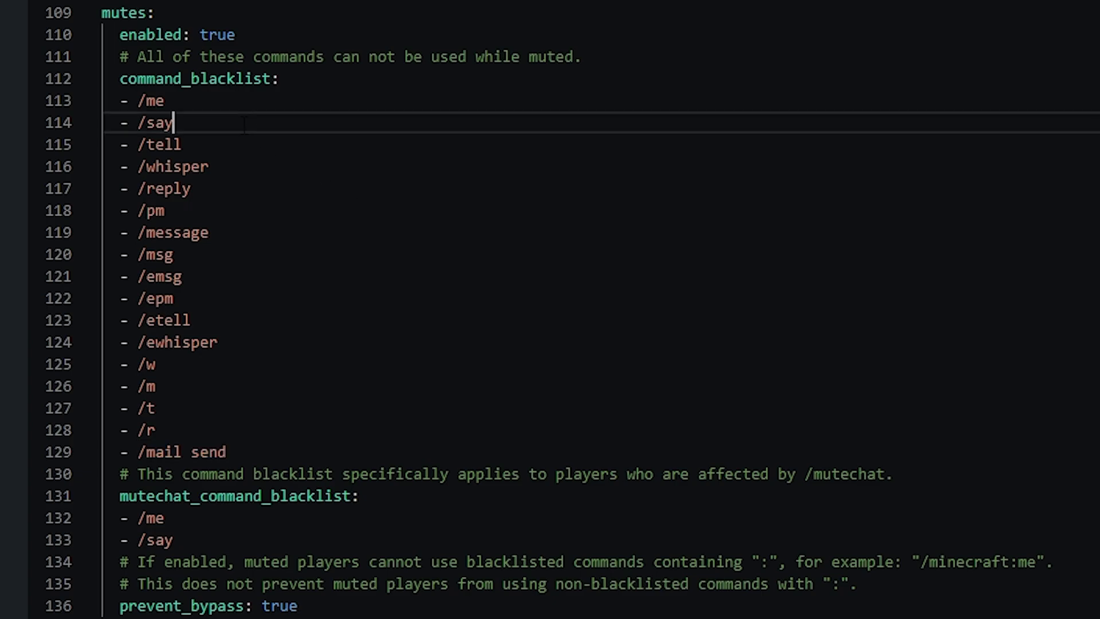
pyautogui.moveTo(212, 123); pyautogui.dragTo(137, 123)
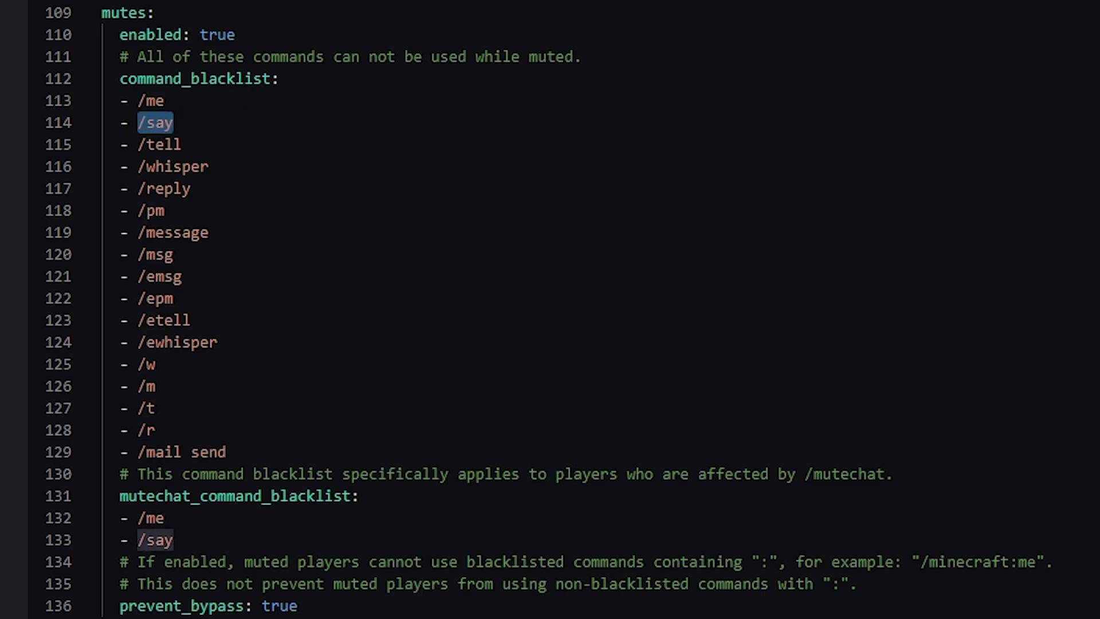
pyautogui.press('BackSpace')
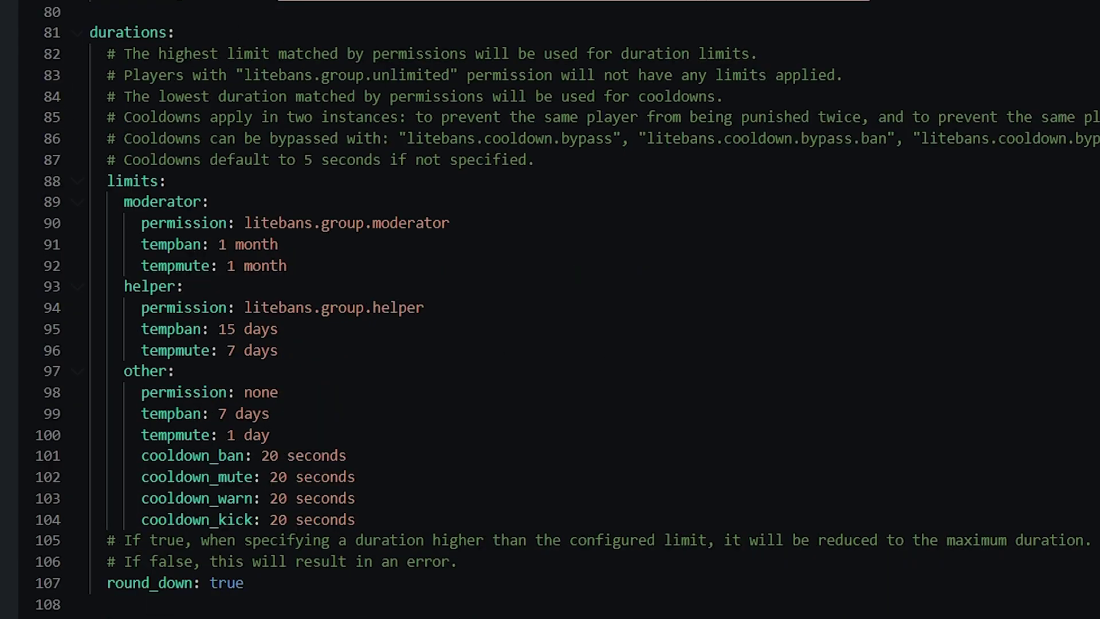
pyautogui.click(166, 181)
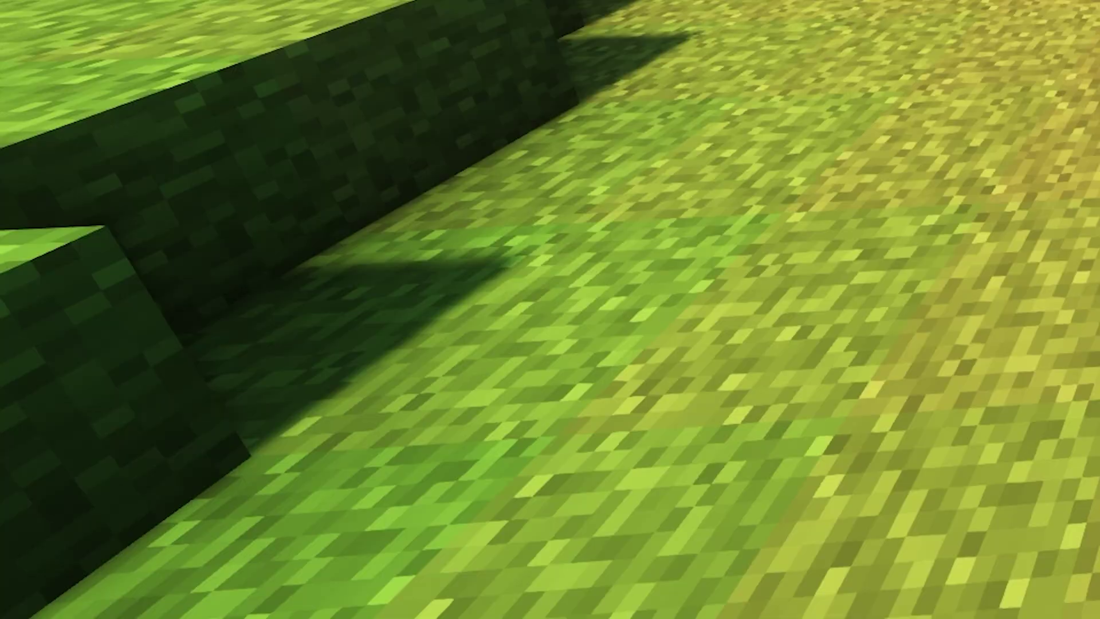
# Issue a /ban on the other player lasting 7d with the reason xray.
pyautogui.write('/ban-ip')
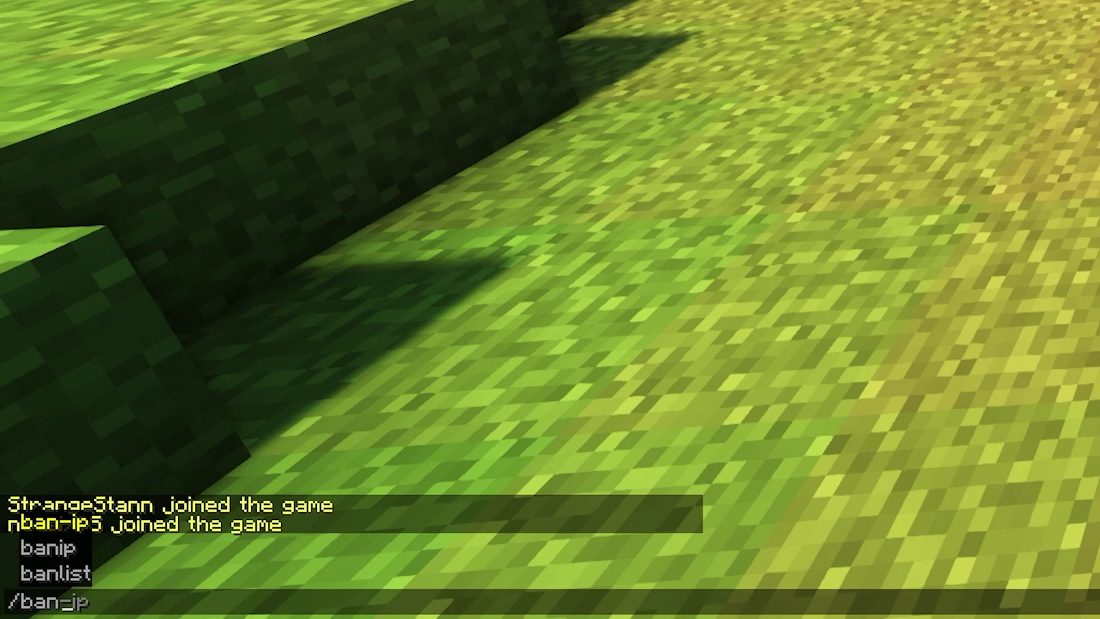
pyautogui.press('Tab')
pyautogui.press('Tab')
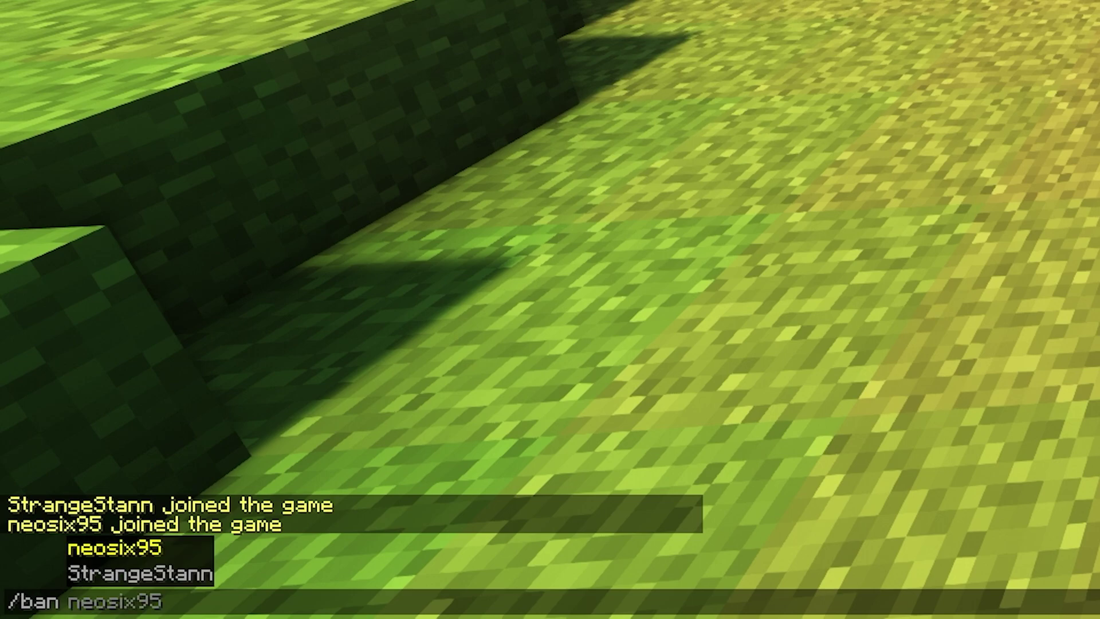
pyautogui.press('Tab')
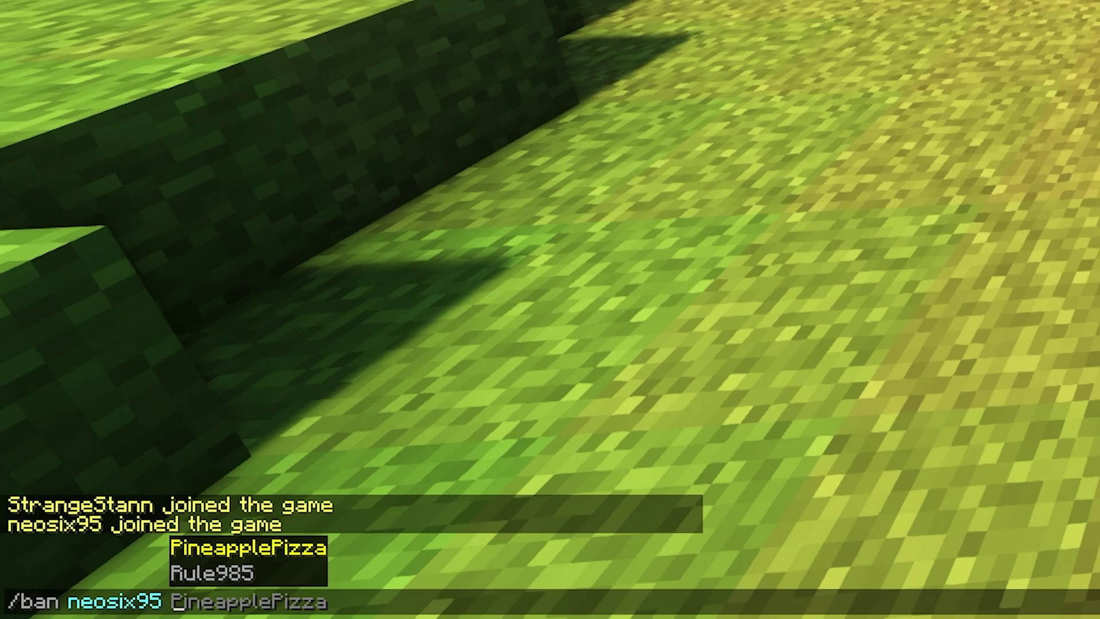
pyautogui.write('7d')
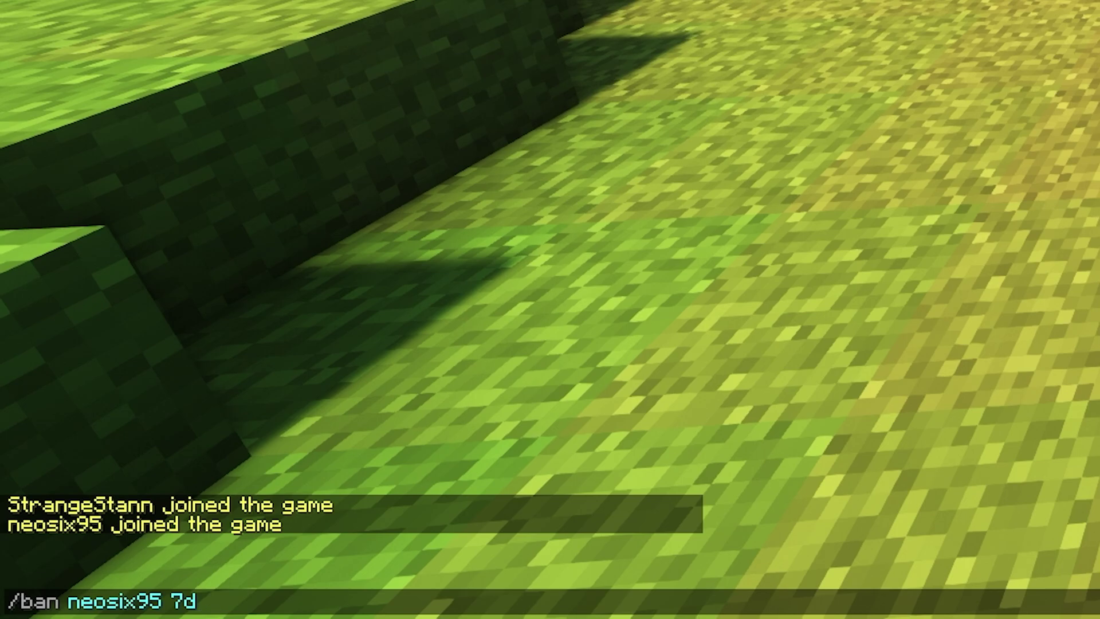
pyautogui.write('xray')
pyautogui.press('Return')
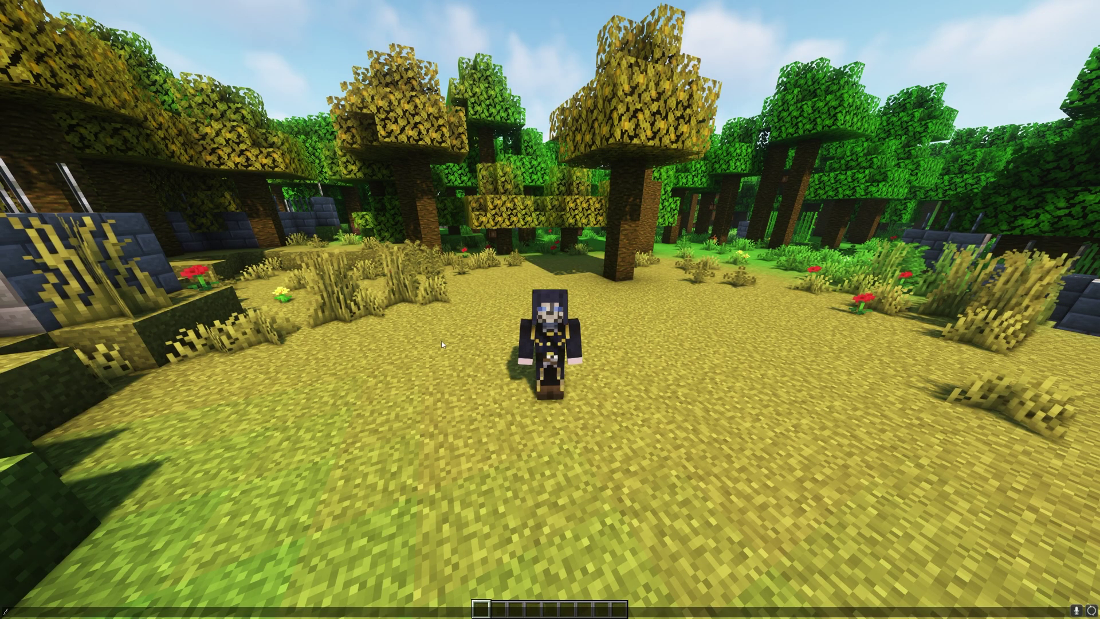
# Unban the other player with the reason appealed.
pyautogui.write('/unbanip')
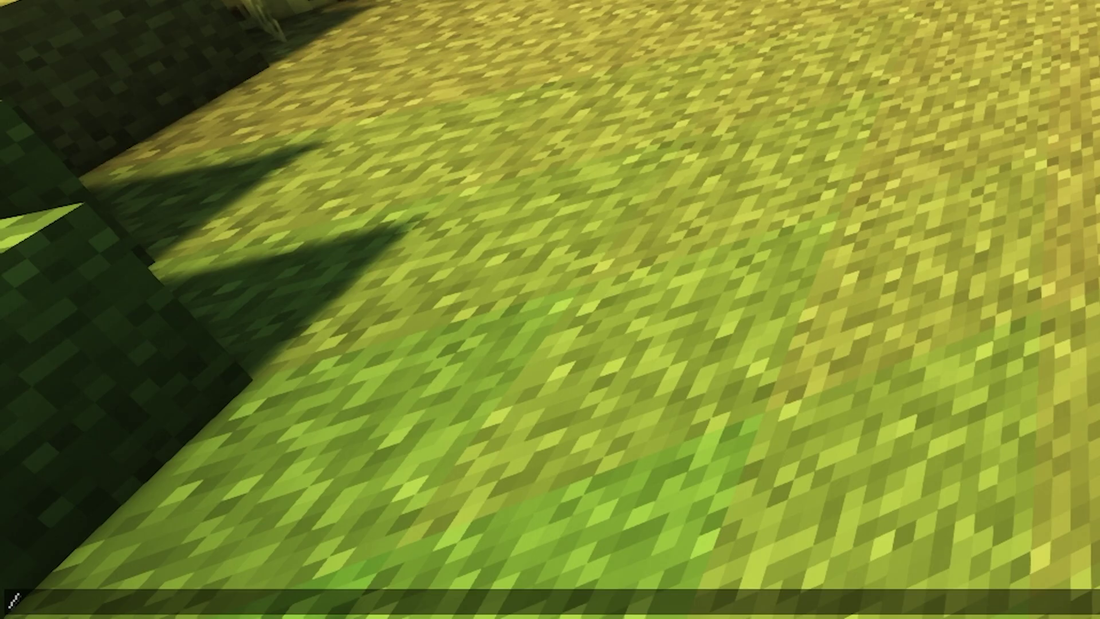
pyautogui.press('BackSpace')
pyautogui.press('BackSpace')
pyautogui.write('neosix95 ')
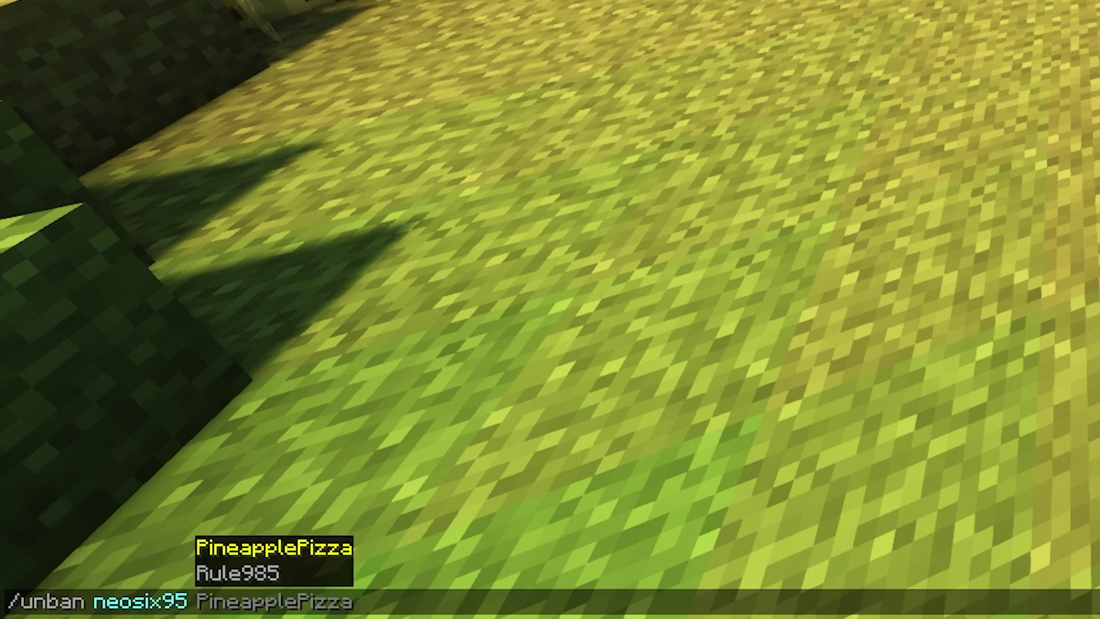
pyautogui.write('appealed')
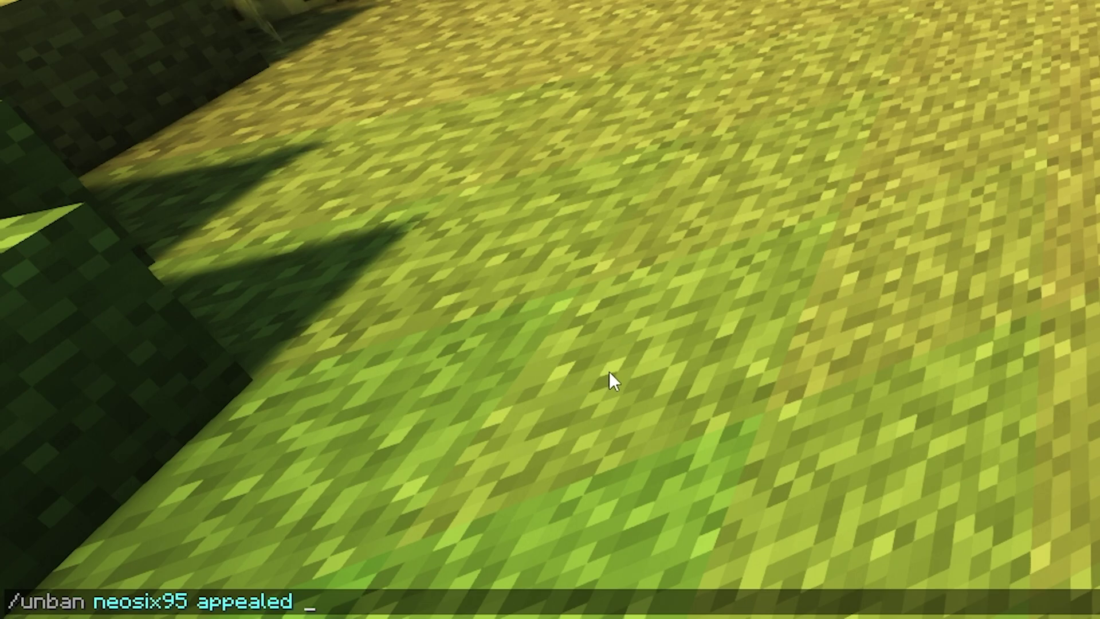
pyautogui.press('Return')
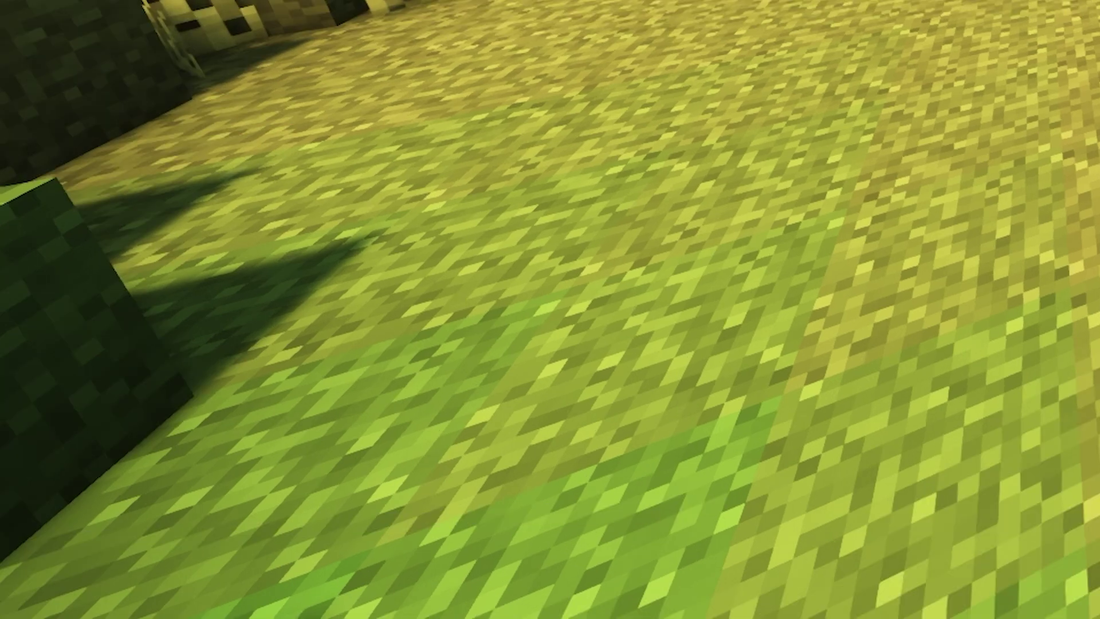
# Ban the other player's IP address with /banip.
pyautogui.write('/ban-ip')
pyautogui.press('Tab')
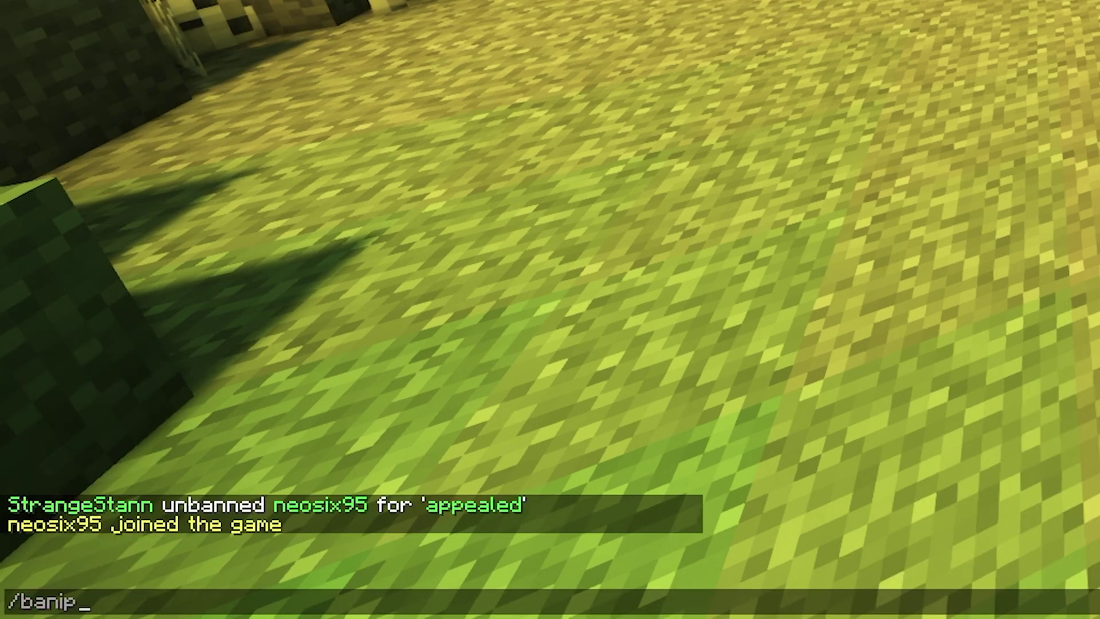
pyautogui.press('Tab')
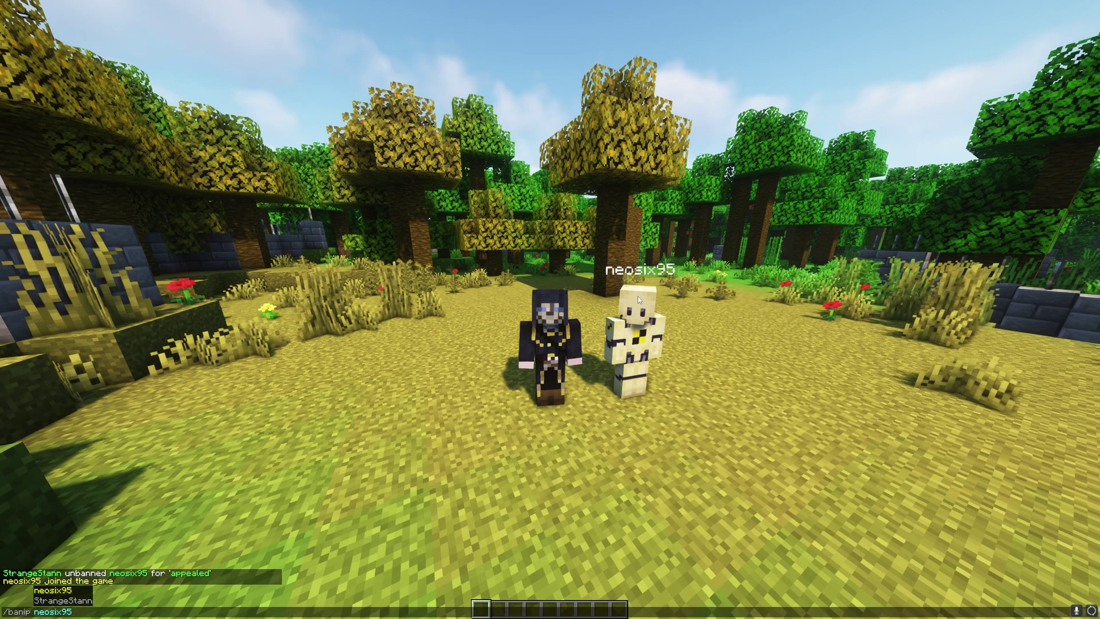
pyautogui.press('Return')
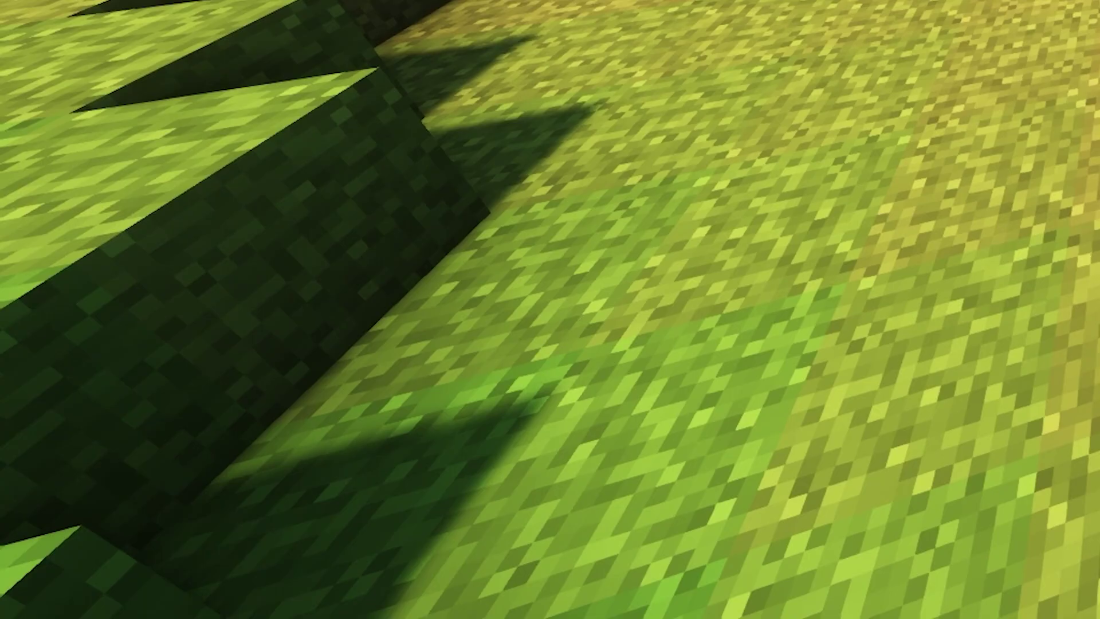
# List the server's bans with /banlist, then check the other player's alternate accounts with /checkalts.
pyautogui.press('/')
pyautogui.write('banlist')
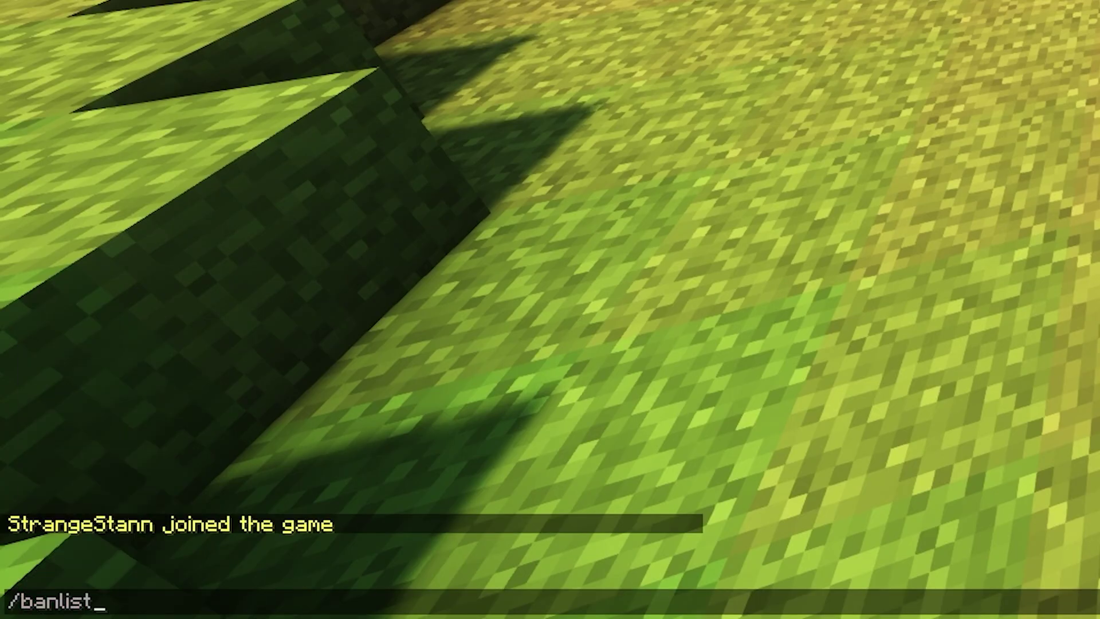
pyautogui.press('Return')
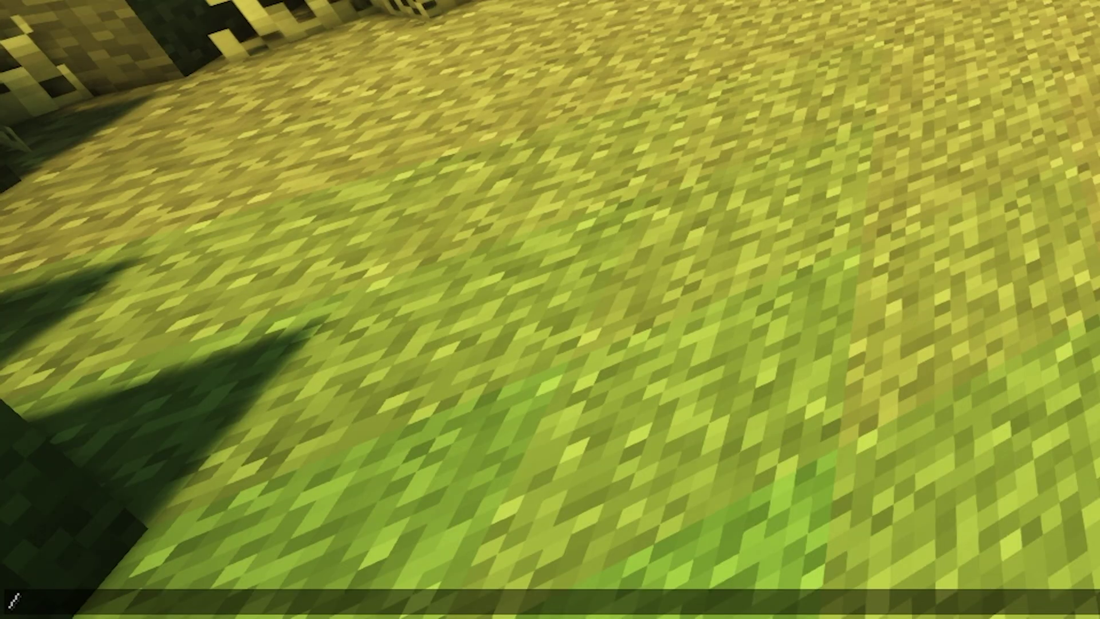
pyautogui.write('checkalts')
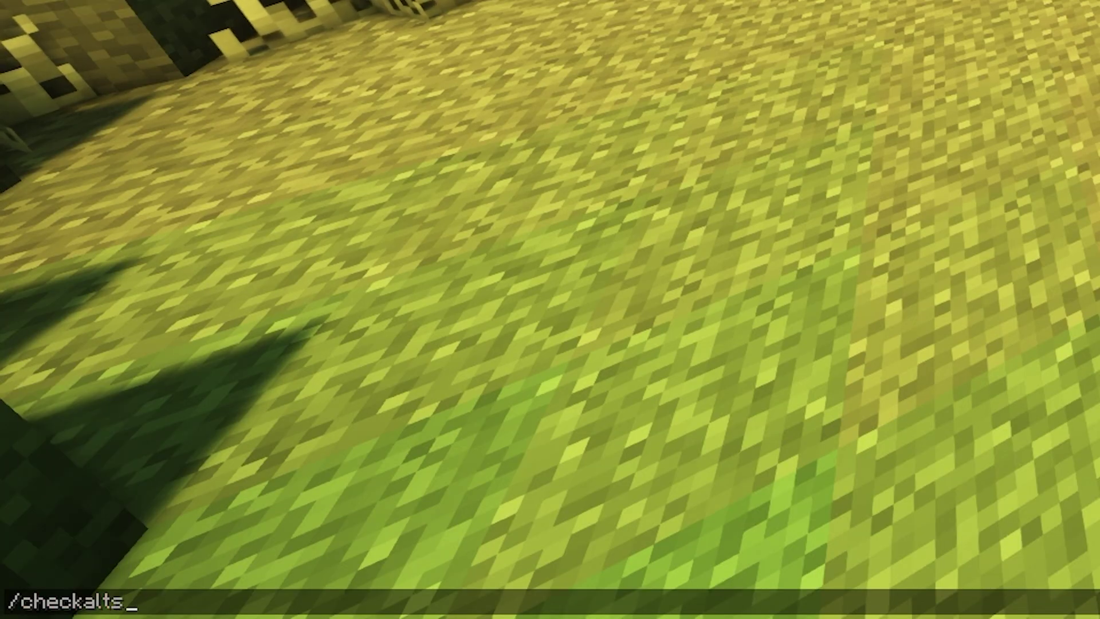
pyautogui.press('Tab')
pyautogui.press('Return')
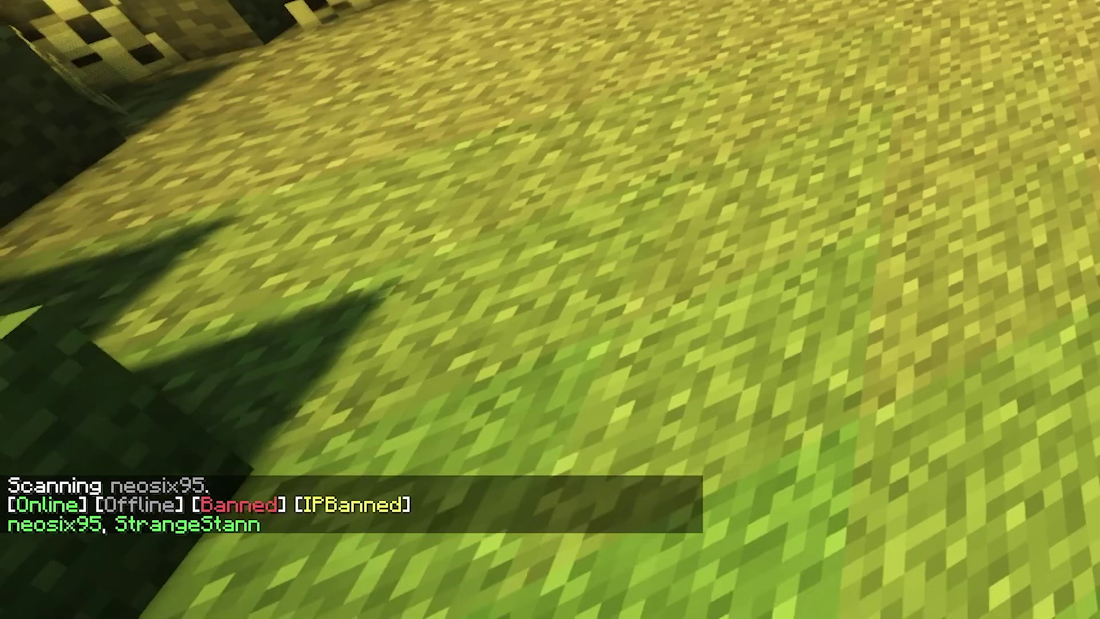
# Run /checkban on the other player, which reports 'Target is not banned!'.
pyautogui.press('t')
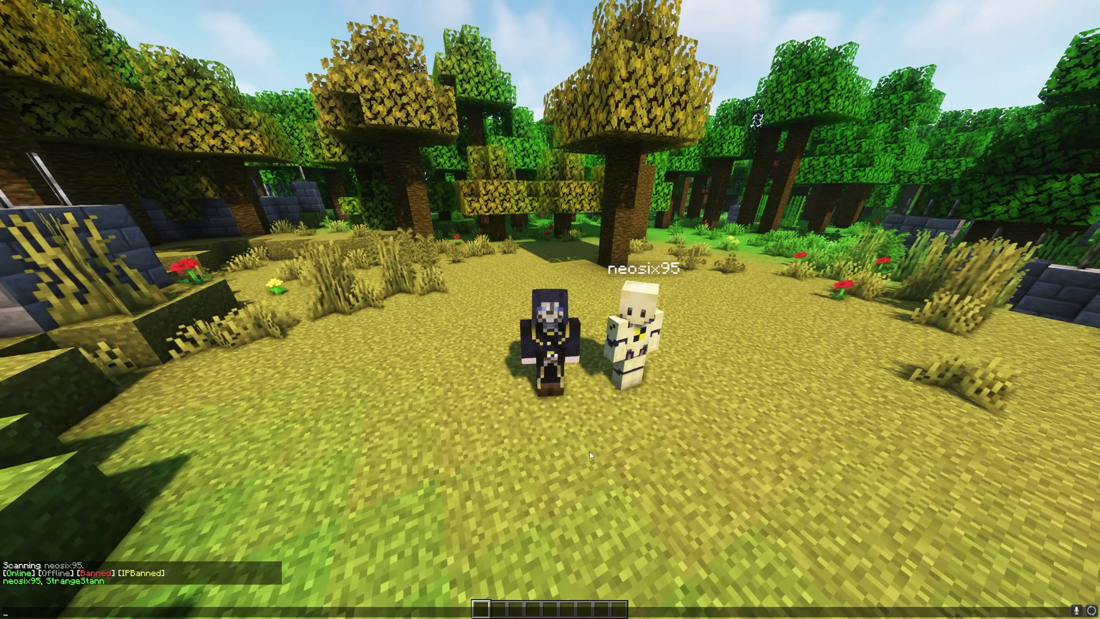
pyautogui.write('/checkban')
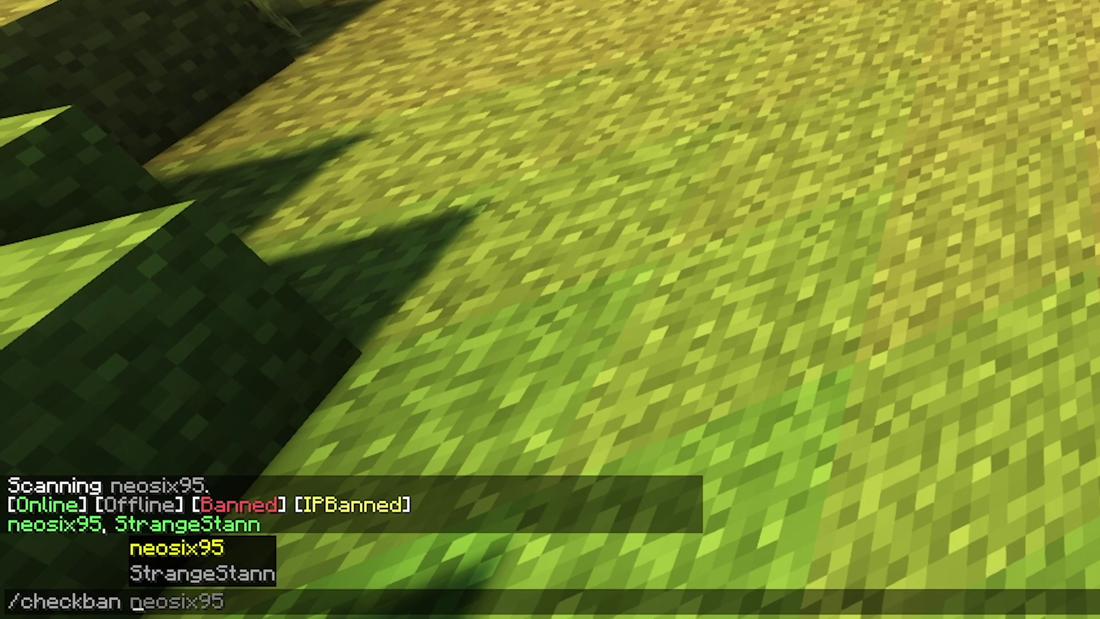
pyautogui.press('Tab')
pyautogui.press('Return')
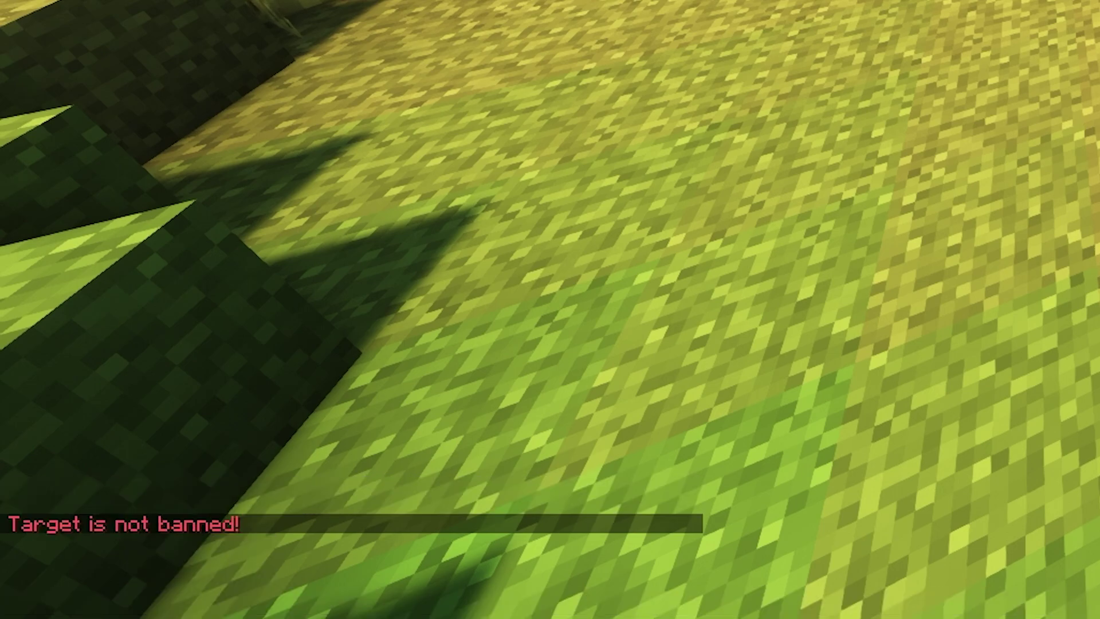
# Permanently ban the other player with the reason 'no knockback'.
pyautogui.write('/ban-ip')
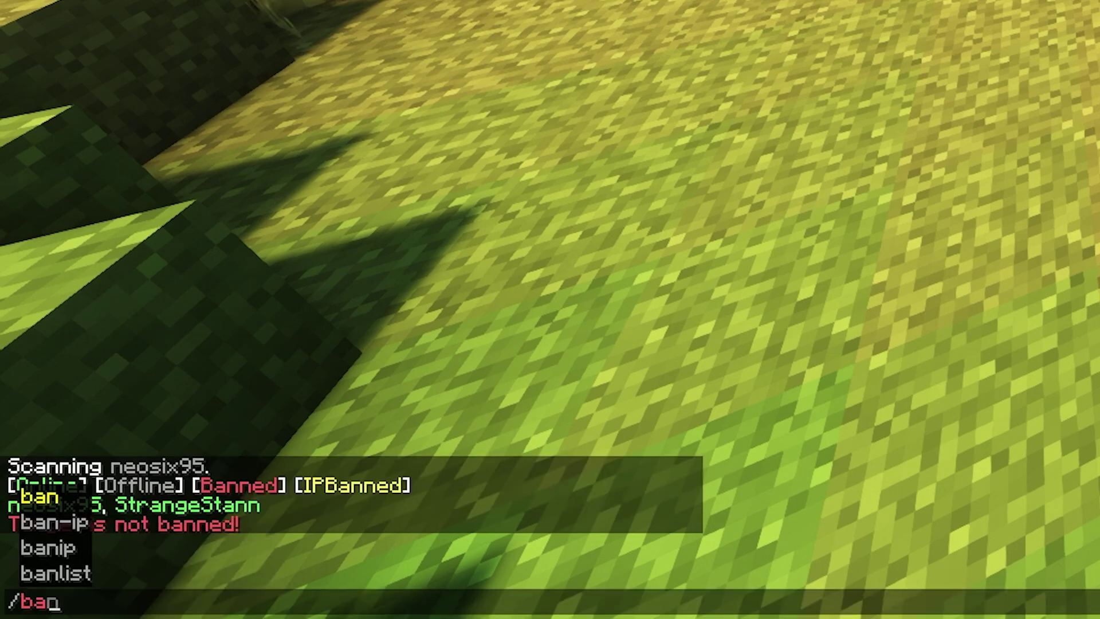
pyautogui.press('BackSpace')
pyautogui.press('BackSpace')
pyautogui.press('BackSpace')
pyautogui.write('neosix95 no knockback')
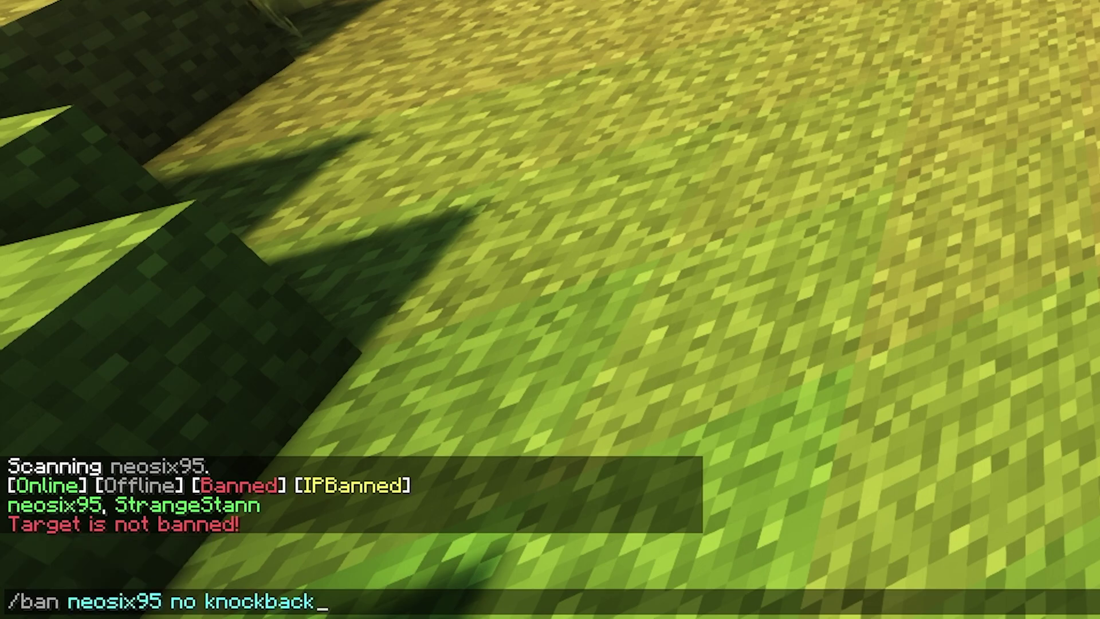
pyautogui.press('Return')
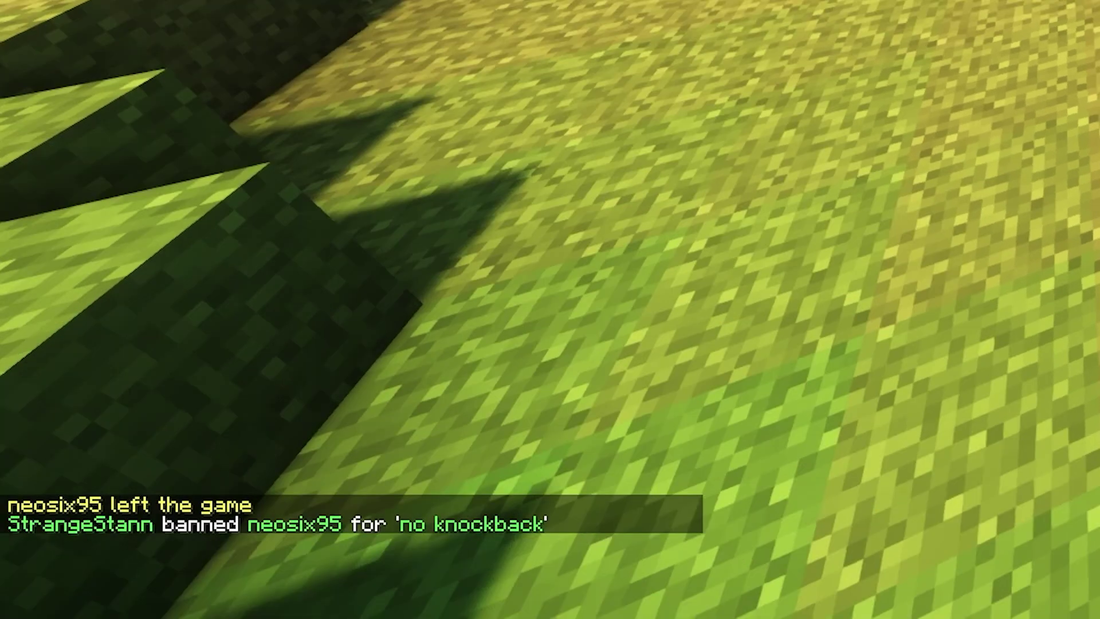
# Re-run the recalled /checkban on the player to show the ban's full details.
pyautogui.press('/')
pyautogui.press('Up')
pyautogui.press('Up')
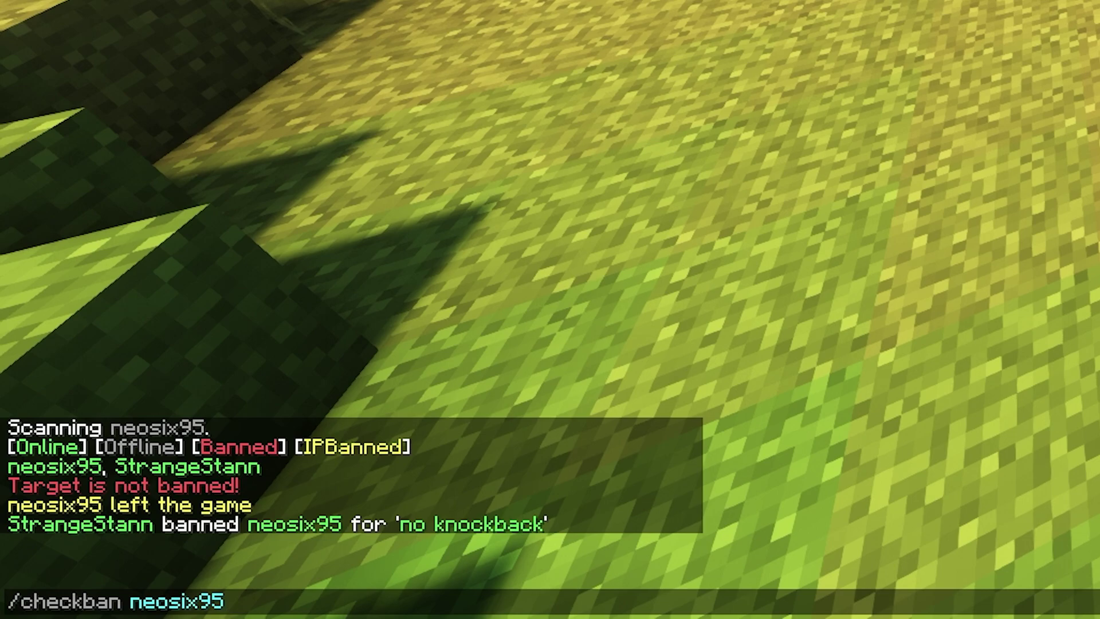
pyautogui.press('Return')
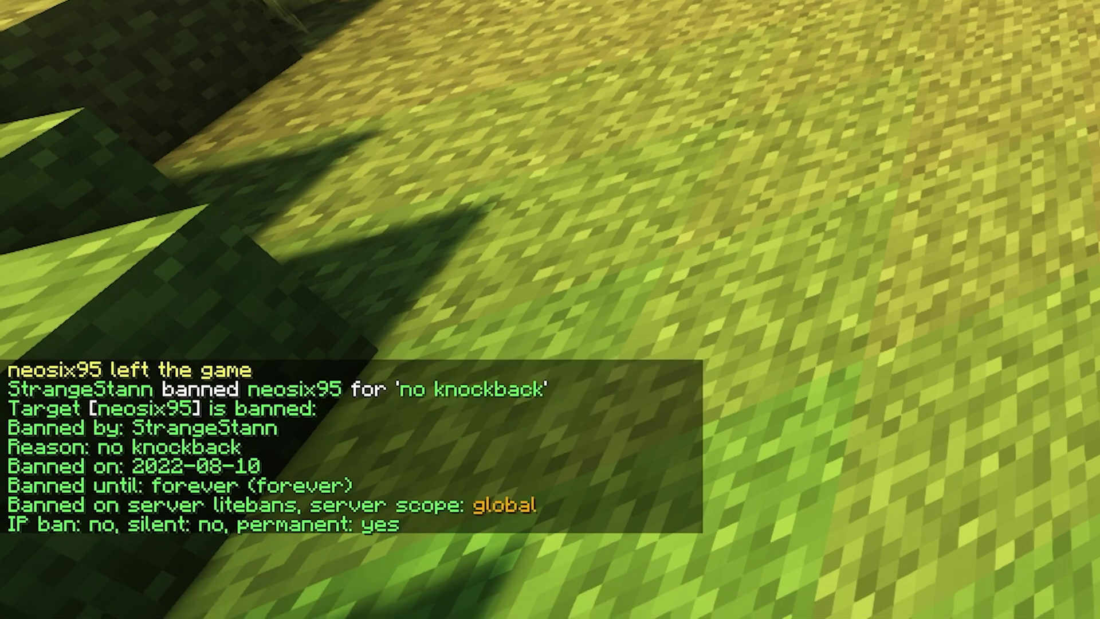
pyautogui.press('t')
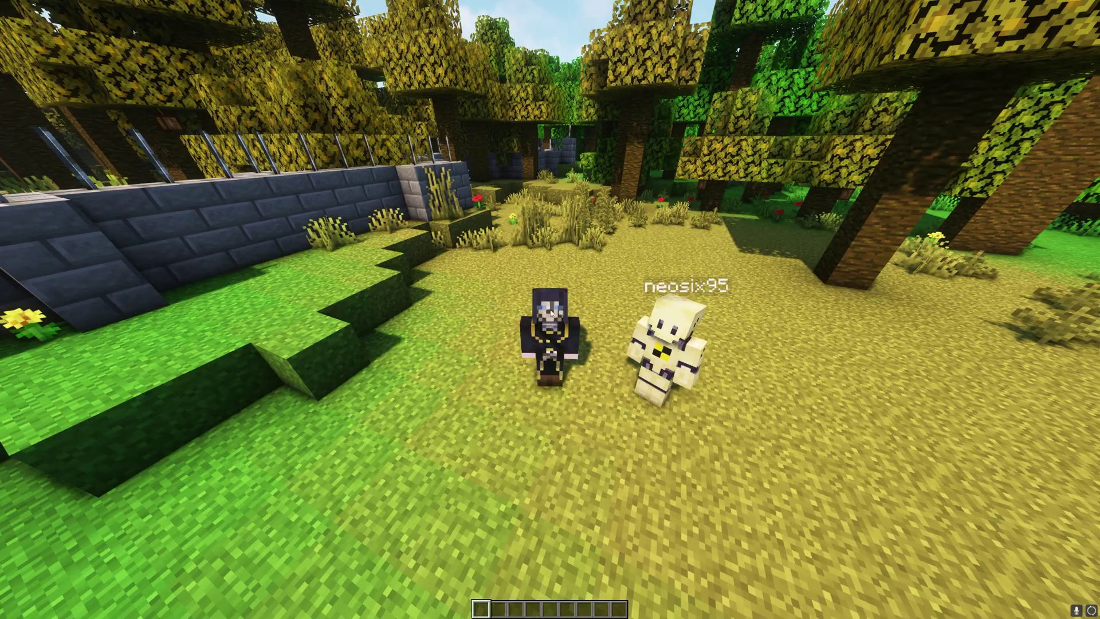
# Issue /ban -s on the other player with the reason xray.
pyautogui.press('/')
pyautogui.write('ban')
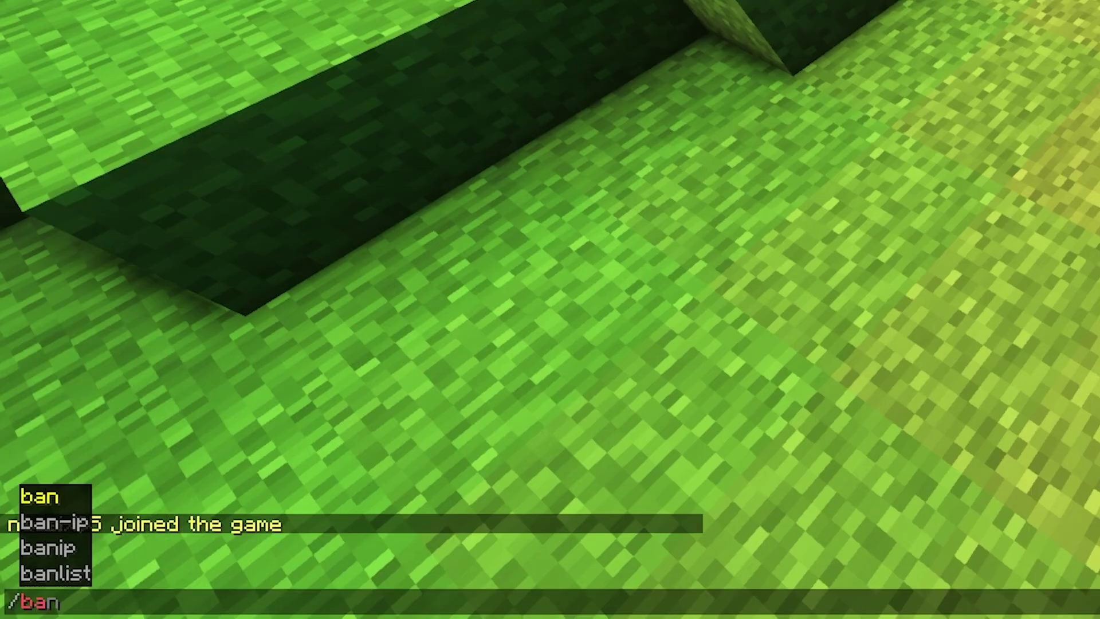
pyautogui.press('Tab')
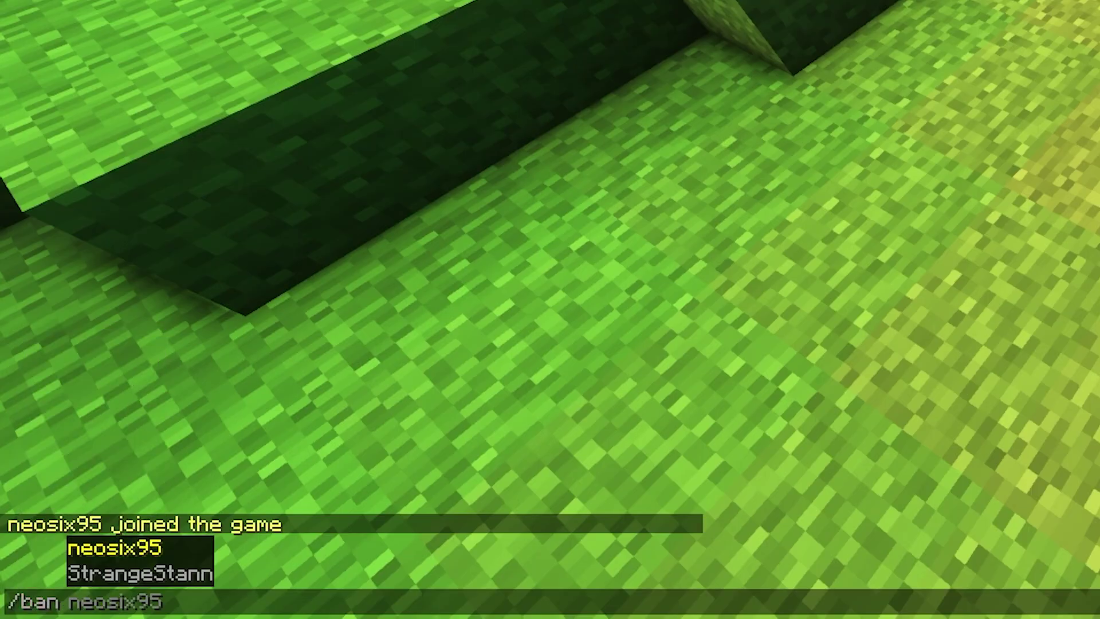
pyautogui.press('Escape')
pyautogui.write('-s')
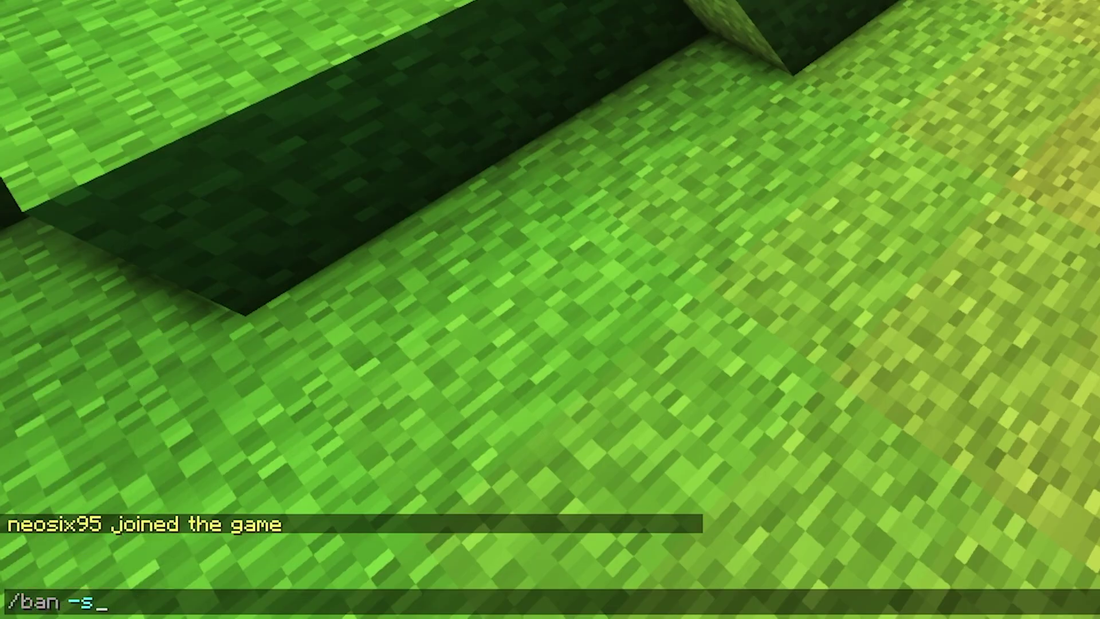
pyautogui.press('Tab')
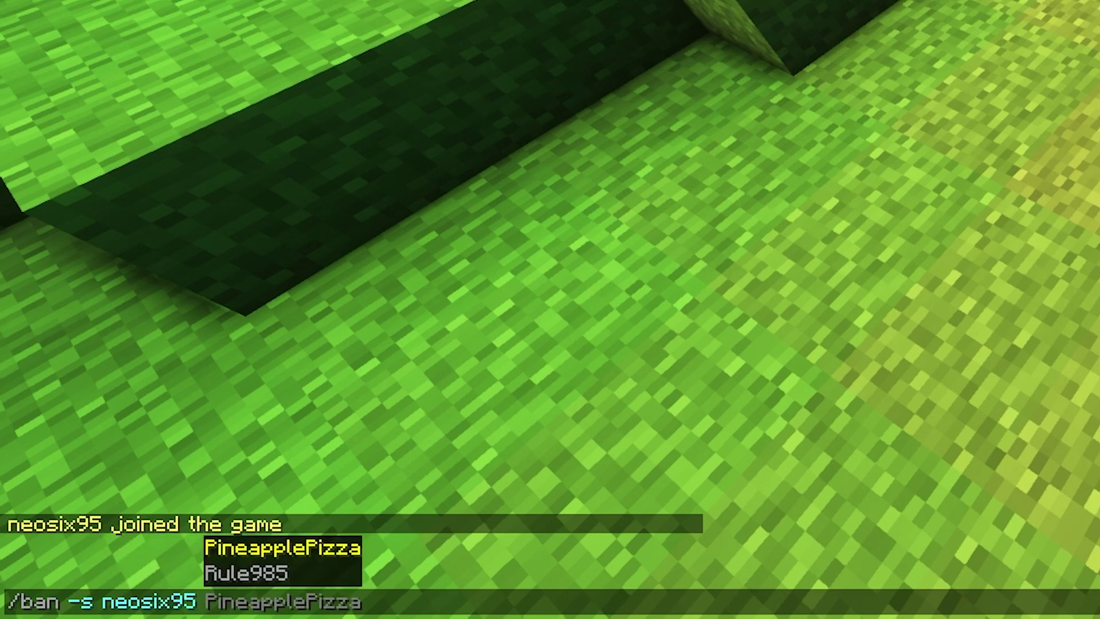
pyautogui.write('xray')
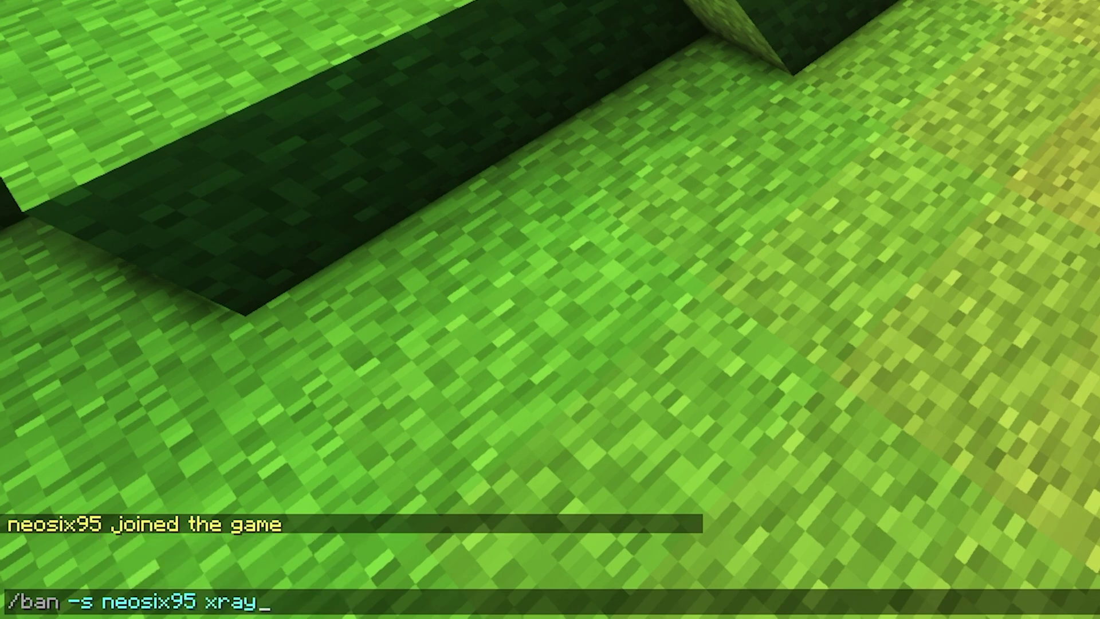
pyautogui.press('Return')
pyautogui.press('t')
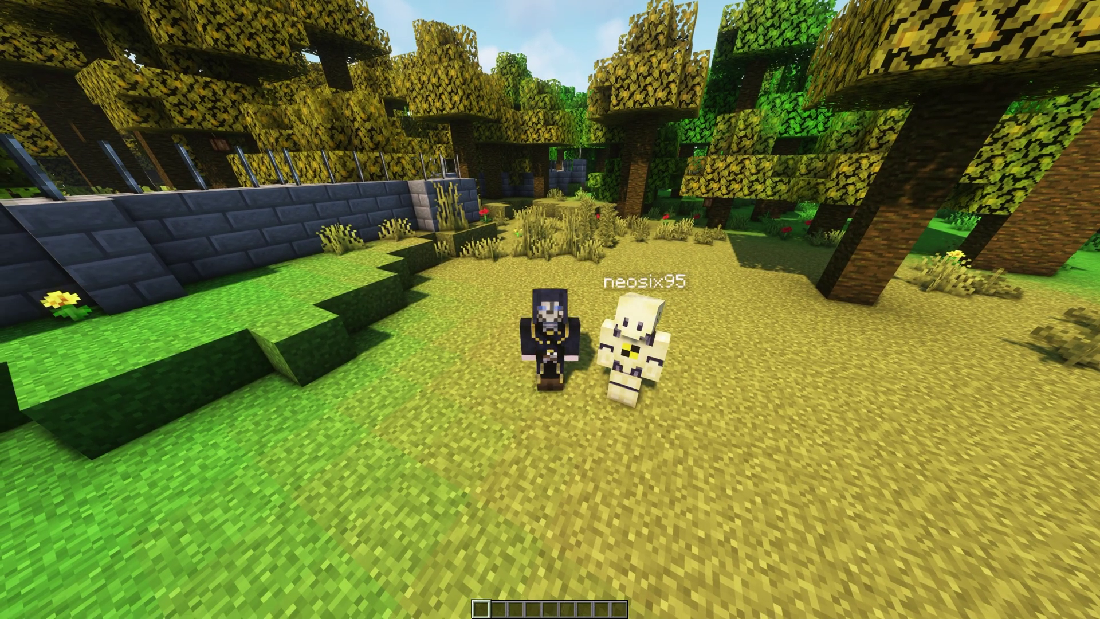
# Mute the other player for 20s with the reason Spamming.
pyautogui.press('/')
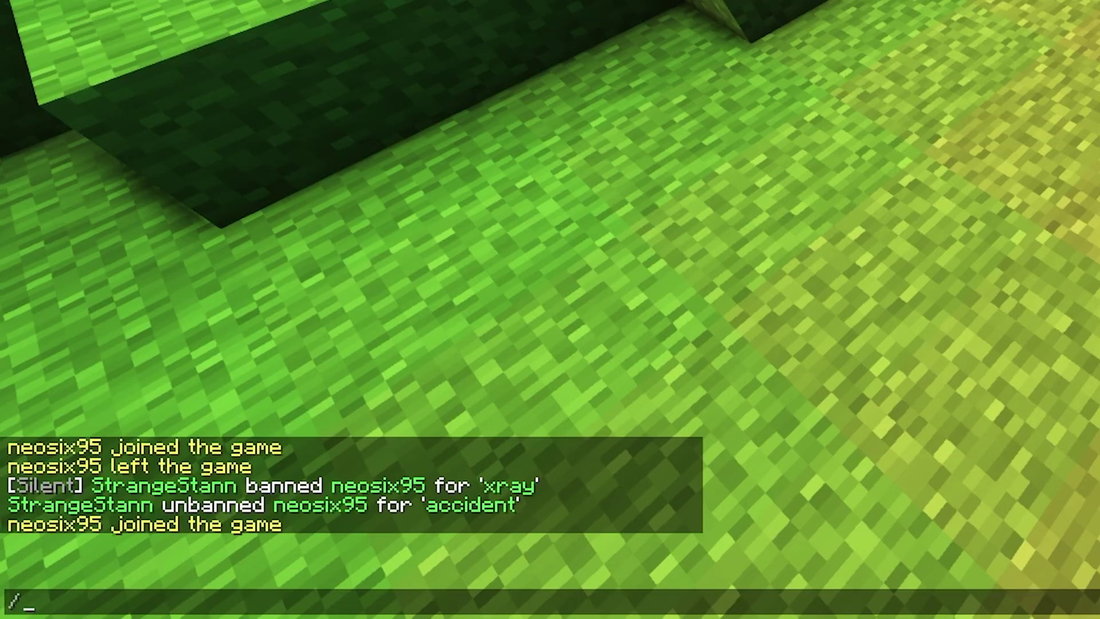
pyautogui.write('mute')
pyautogui.press('Tab')
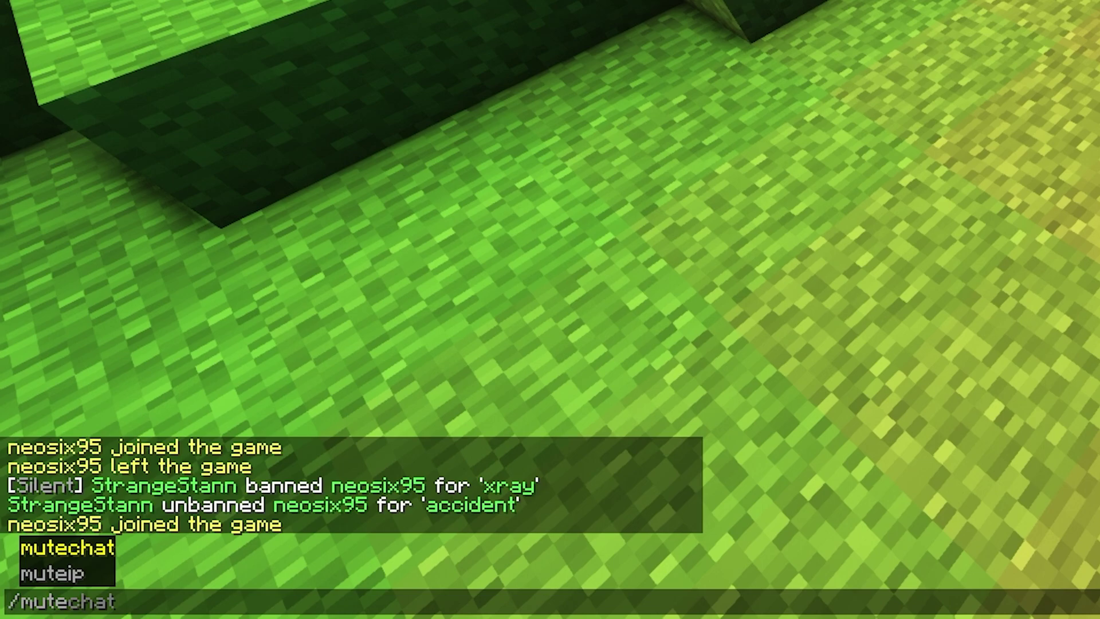
pyautogui.write('neosix95 ')
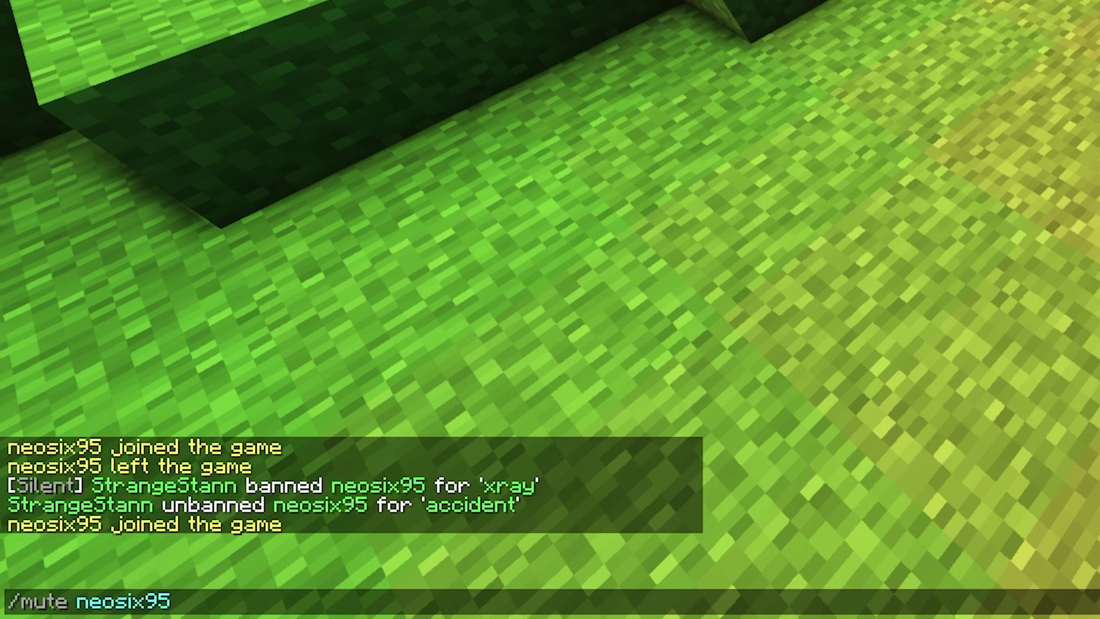
pyautogui.write('20s')
pyautogui.press('Return')
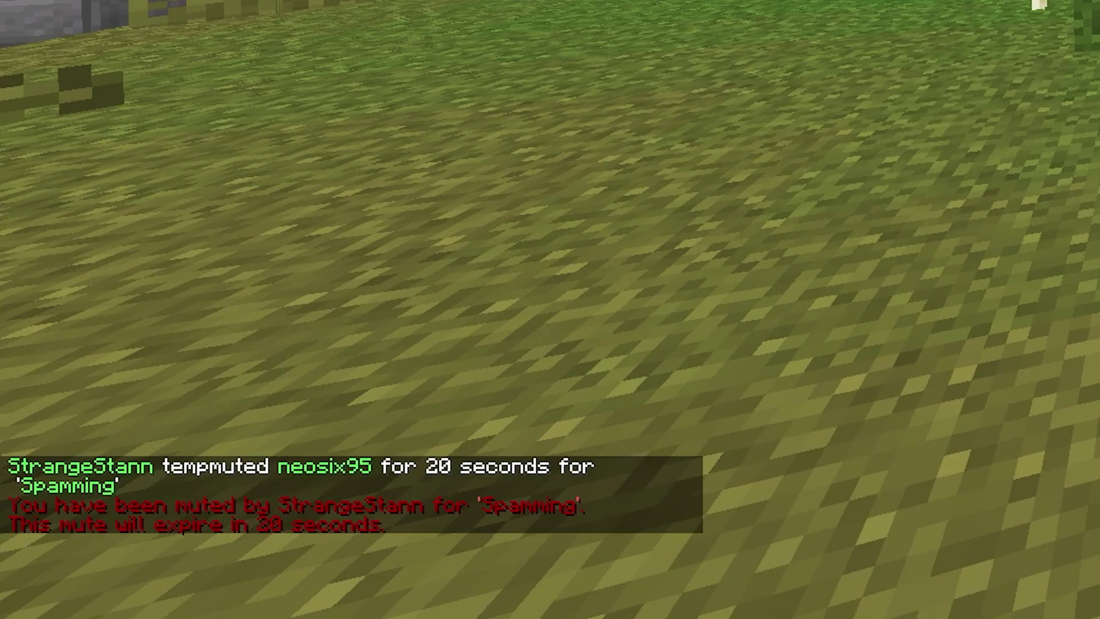
# As the muted player, send 'hello' in chat to get the mute notice.
pyautogui.press('t')
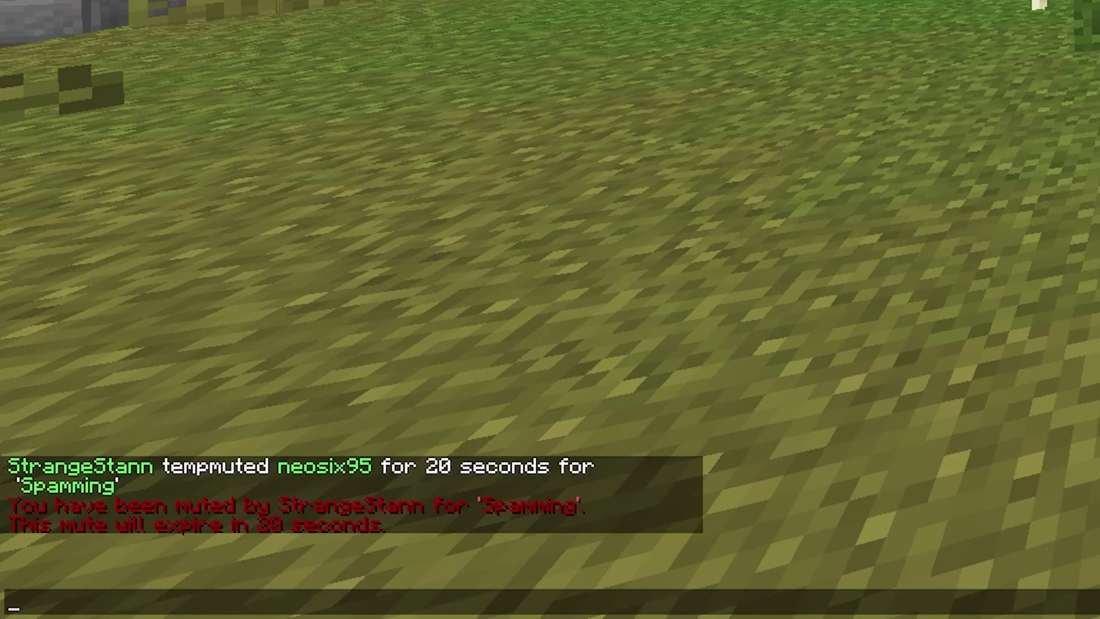
pyautogui.write('hello')
pyautogui.press('Return')
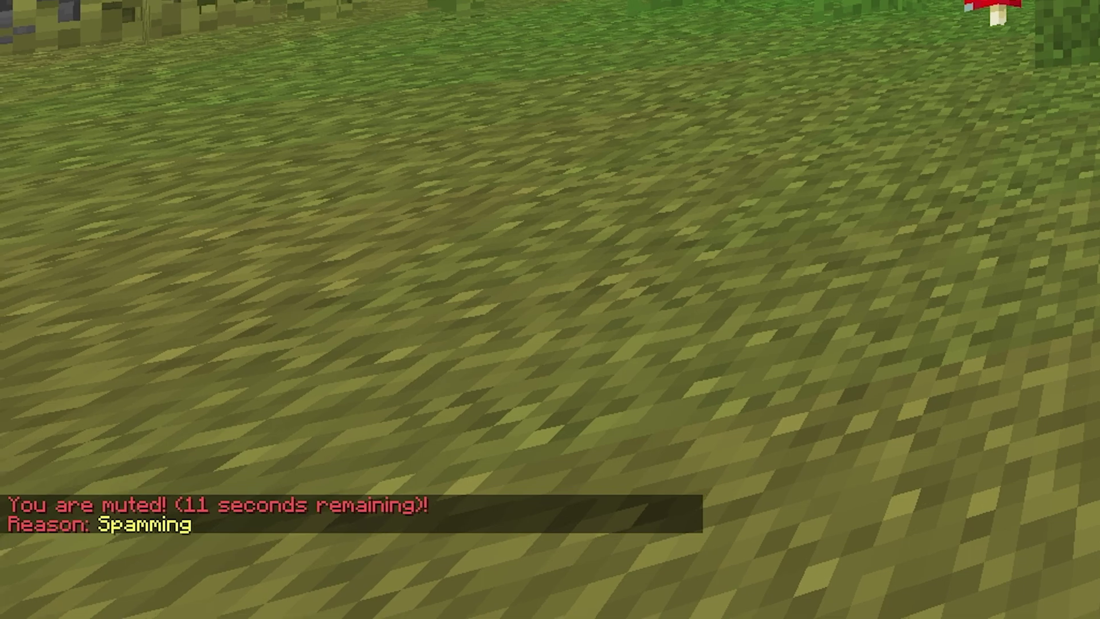
pyautogui.write('t')
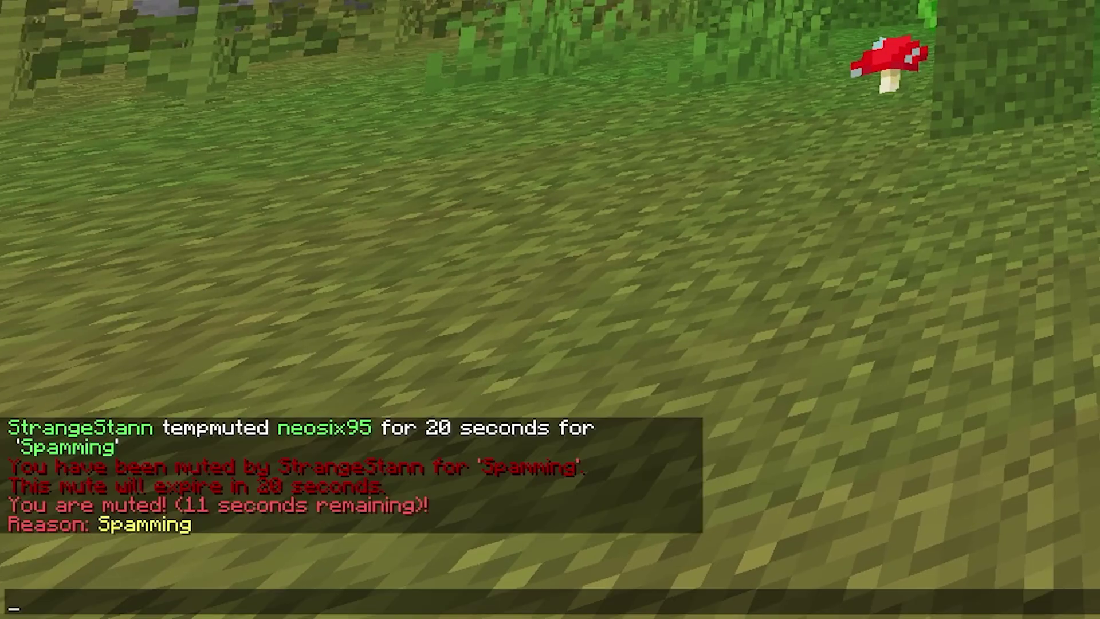
pyautogui.write('h')
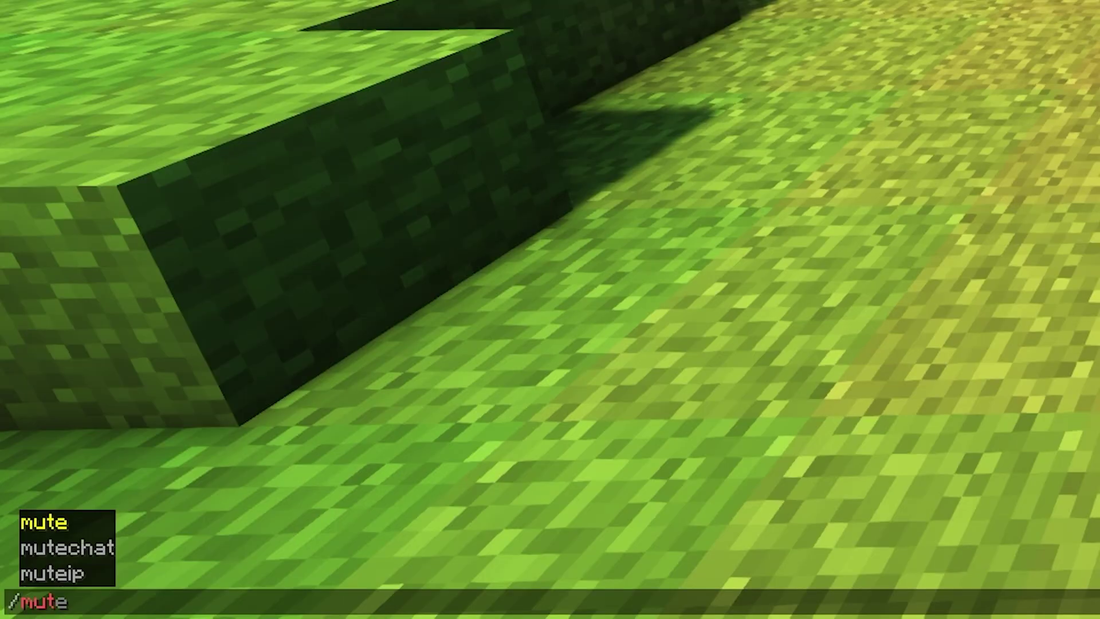
# Disable chat for the whole server with /mutechat.
pyautogui.write('chat')
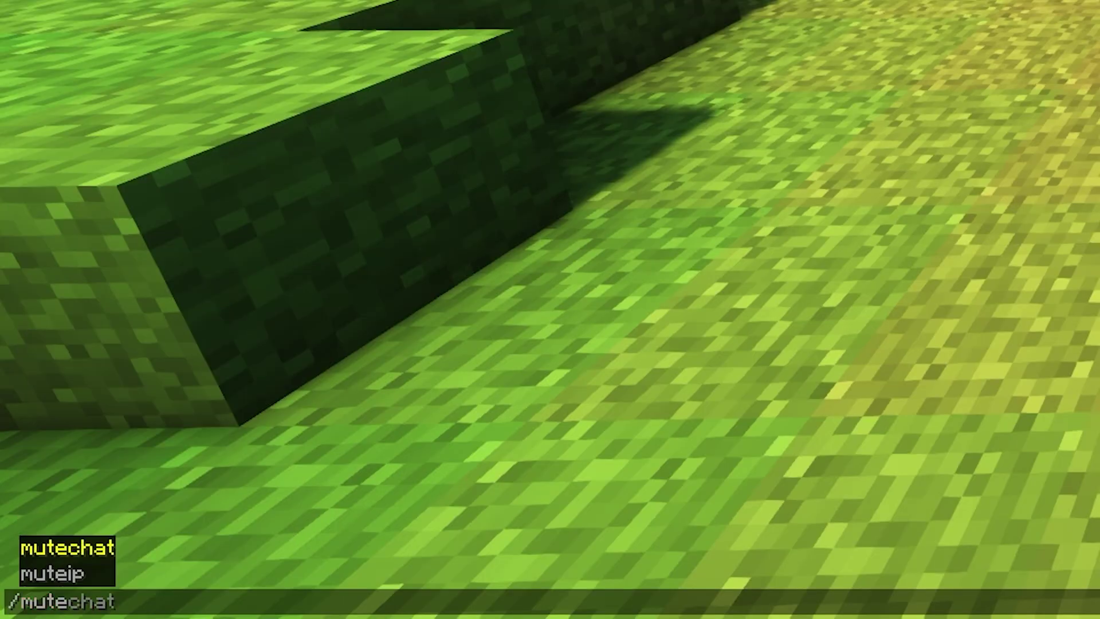
pyautogui.press('BackSpace')
pyautogui.press('BackSpace')
pyautogui.press('BackSpace')
pyautogui.press('BackSpace')
pyautogui.write('ip')
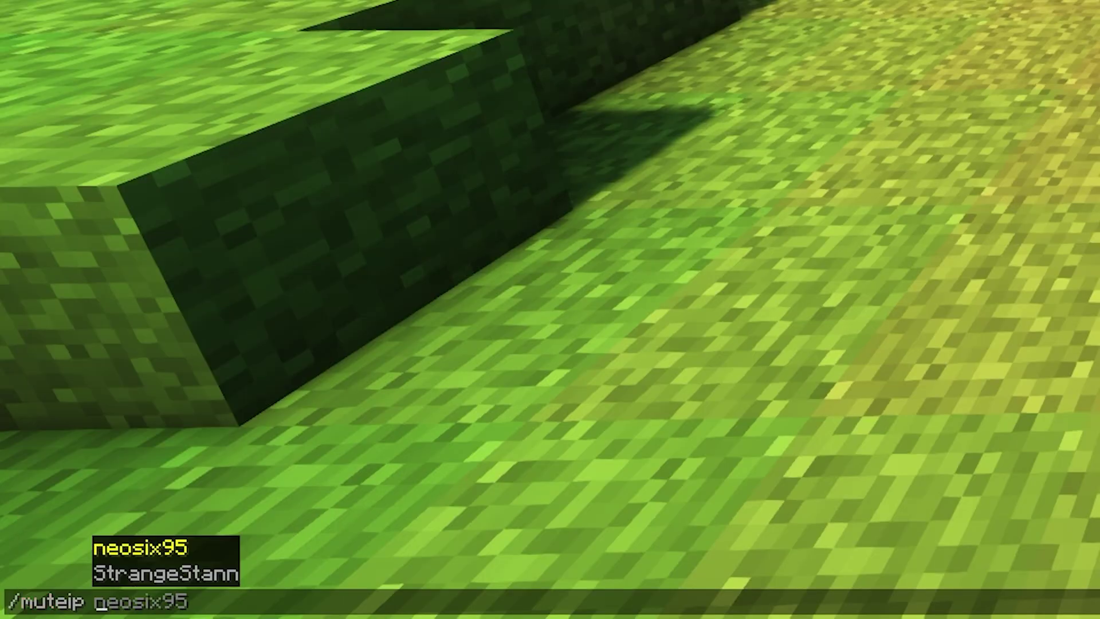
pyautogui.press('BackSpace')
pyautogui.press('BackSpace')
pyautogui.press('BackSpace')
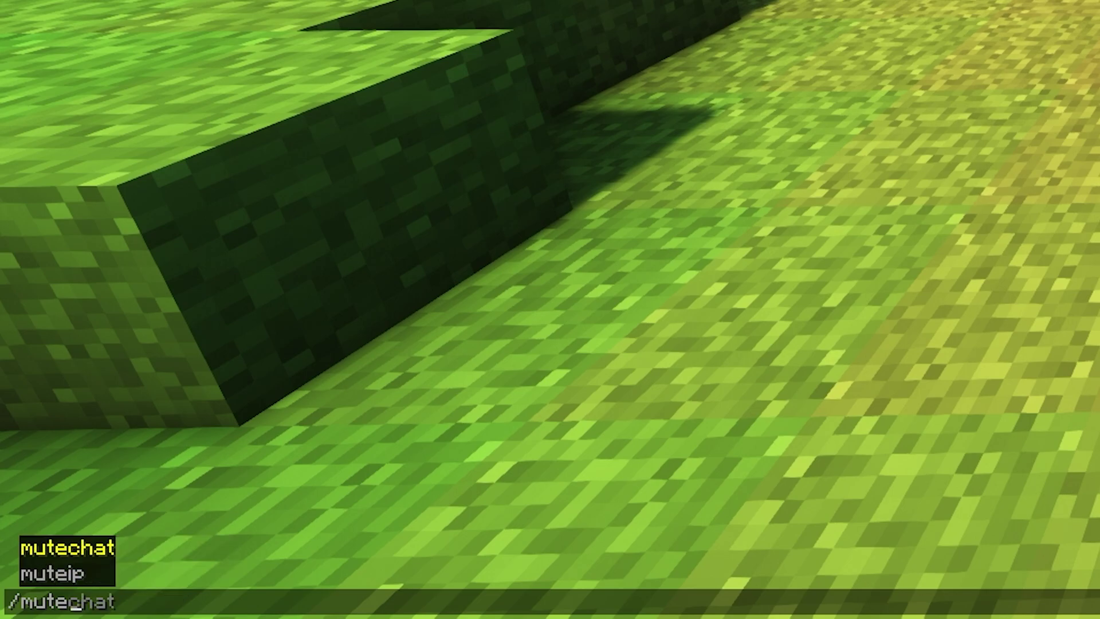
pyautogui.write('chat')
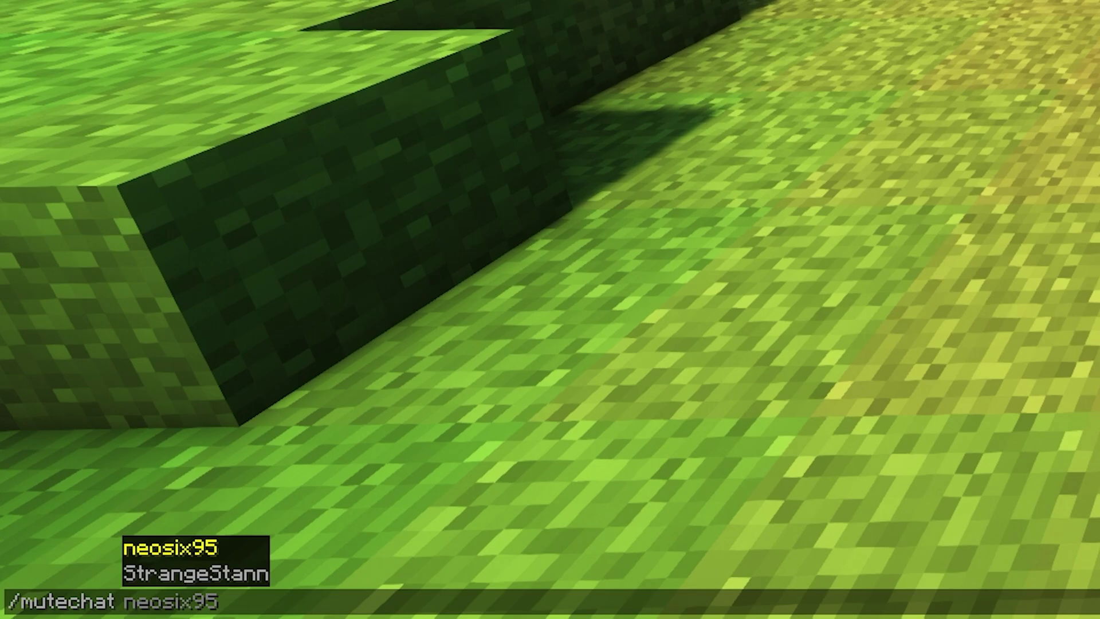
pyautogui.press('Return')
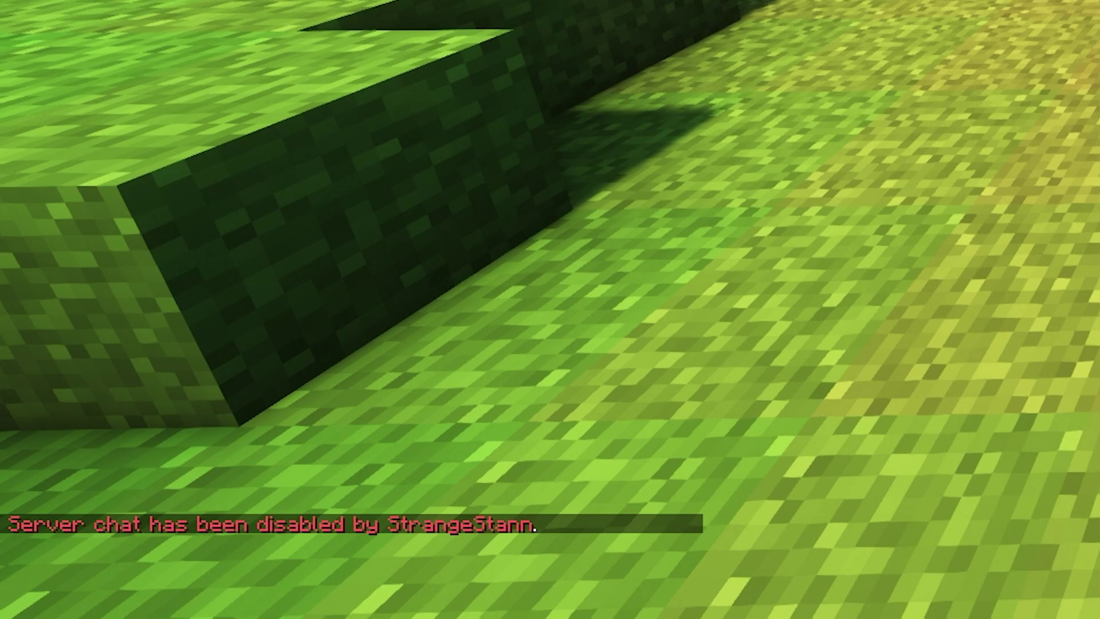
# Send 'hello' from the admin and then from the other player to test the chat mute.
pyautogui.write('tann> hello')
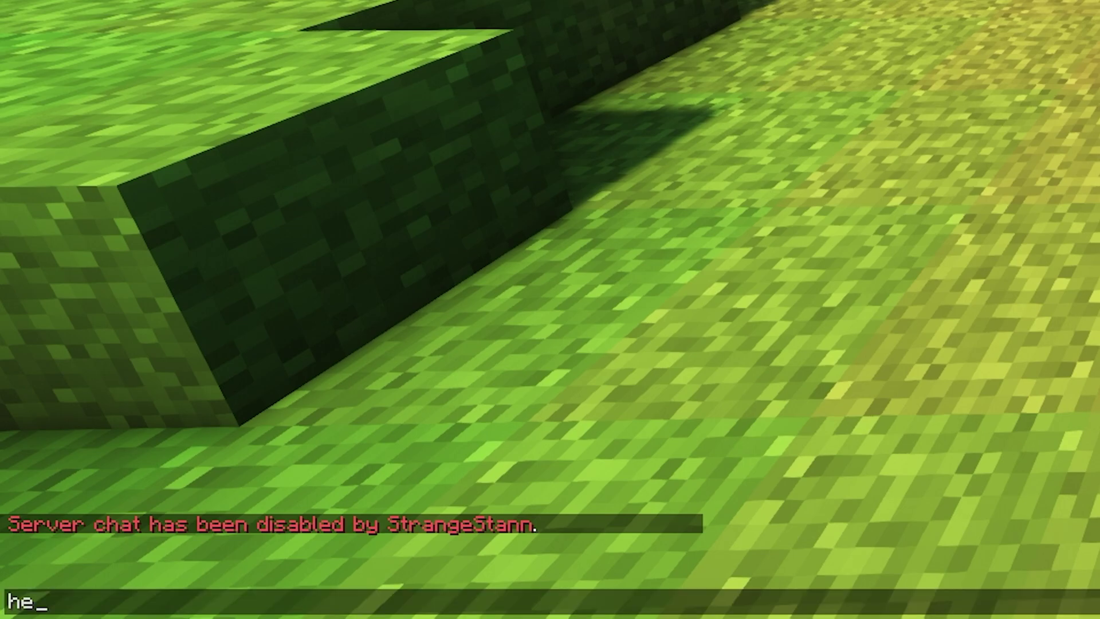
pyautogui.press('Return')
pyautogui.press('t')
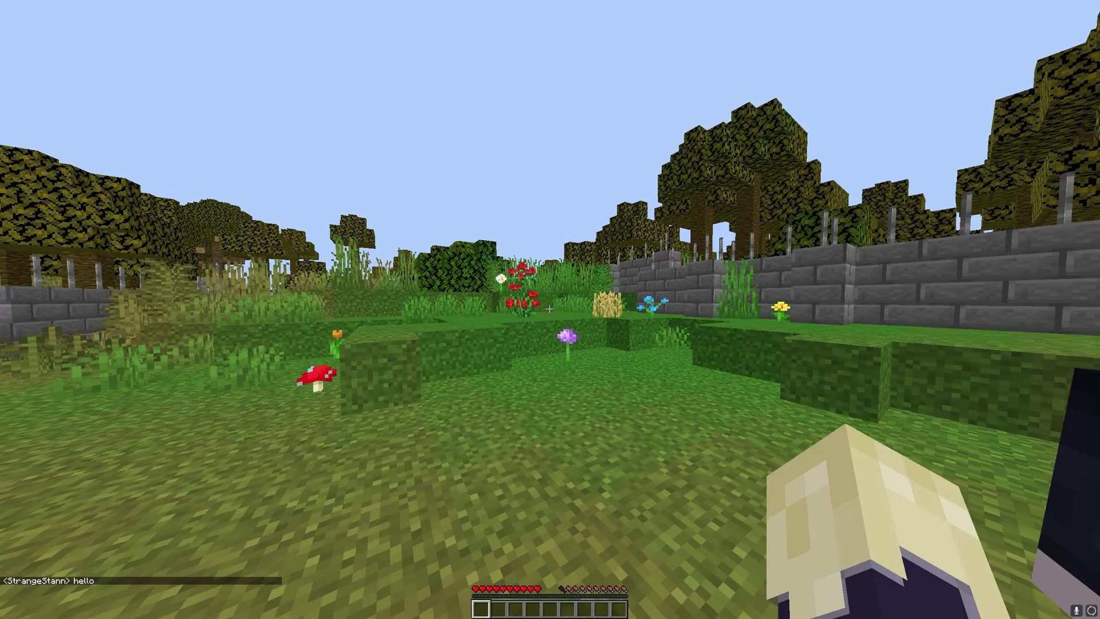
pyautogui.write('th')
pyautogui.write('ello')
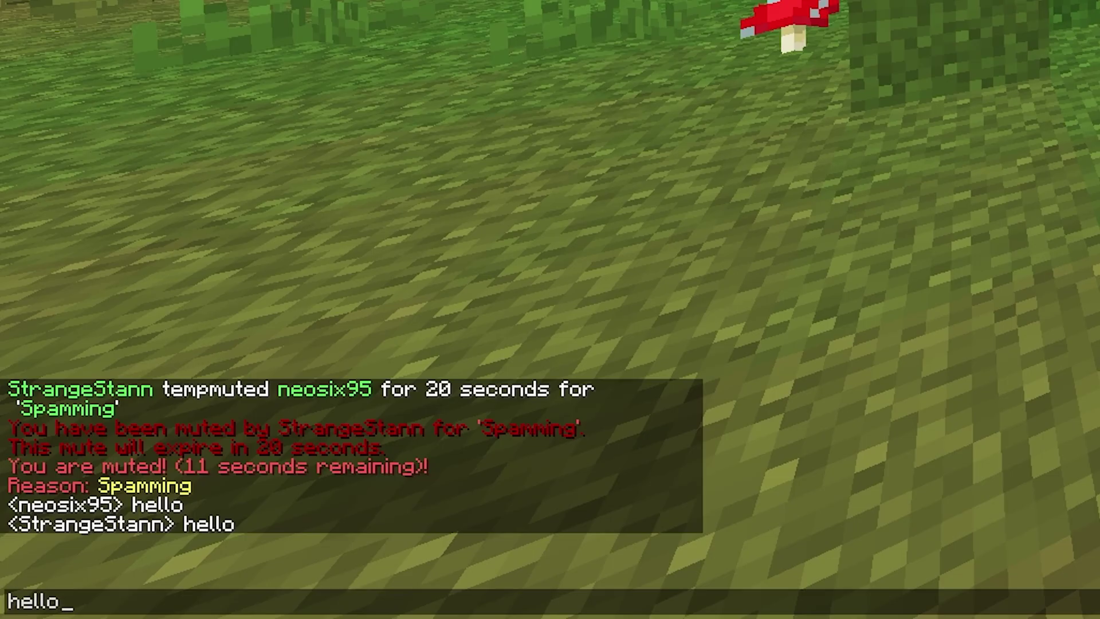
pyautogui.press('Return')
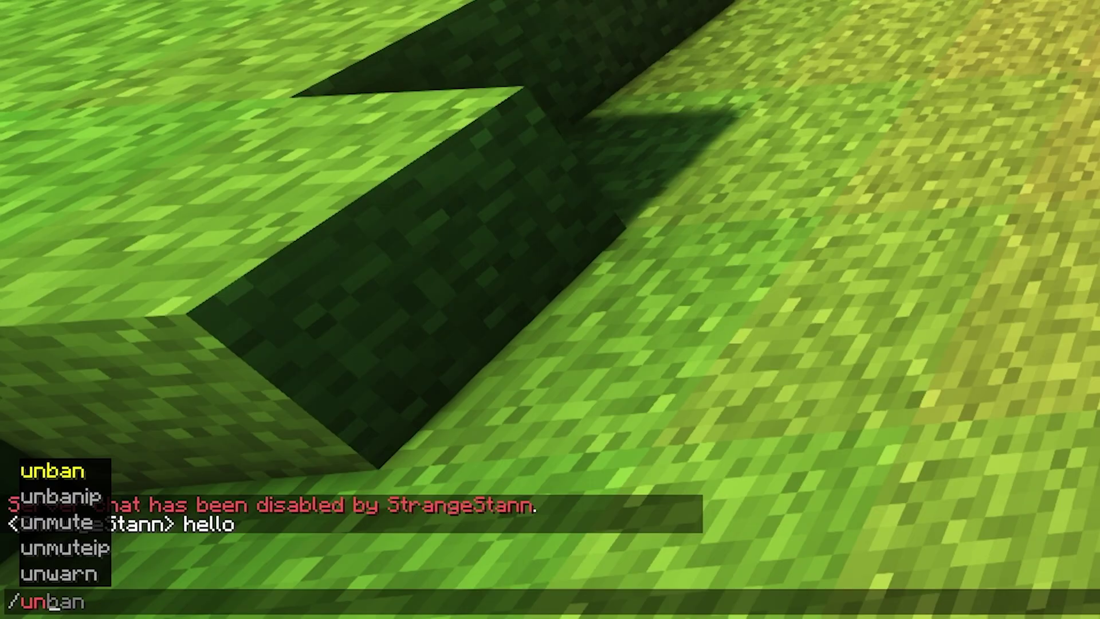
# Browse the unmute command variants, completing to /unmuteip.
pyautogui.write('mute')
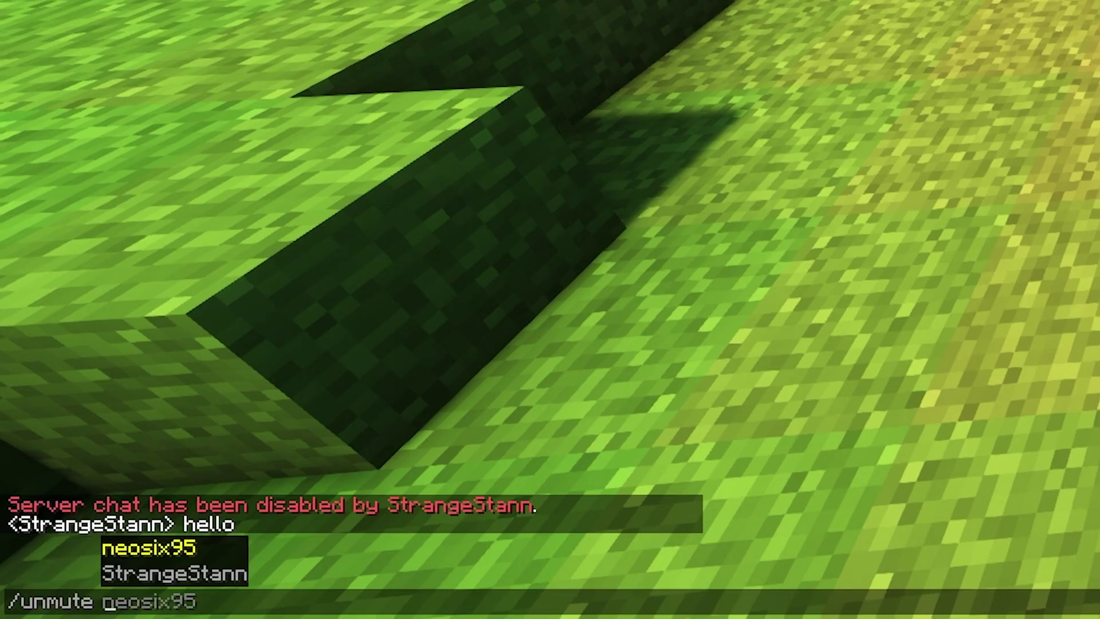
pyautogui.press('BackSpace')
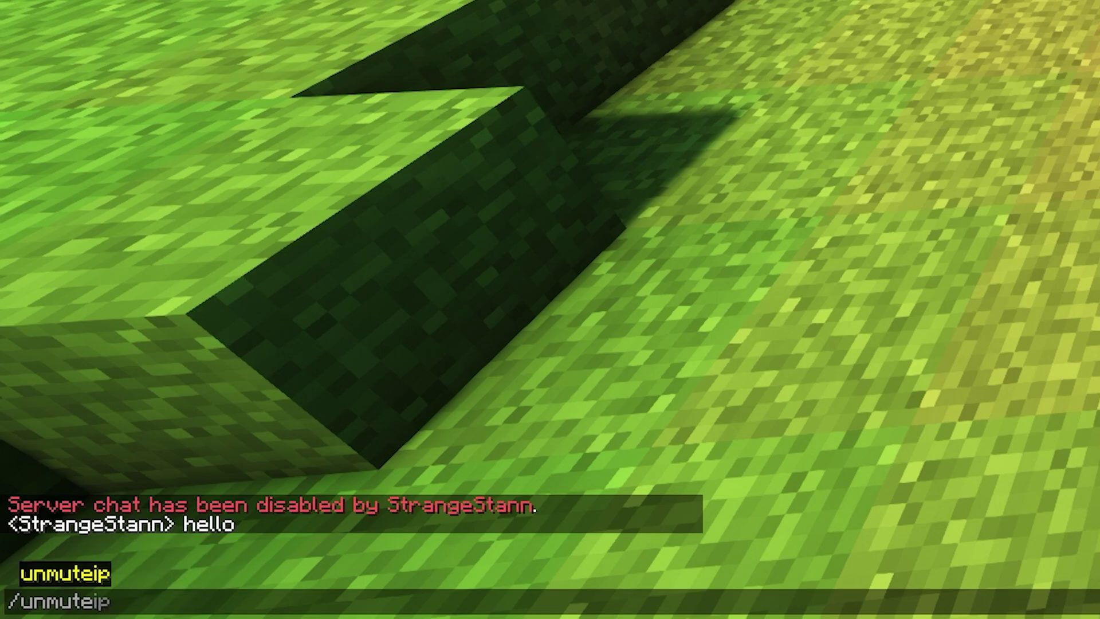
pyautogui.press('Tab')
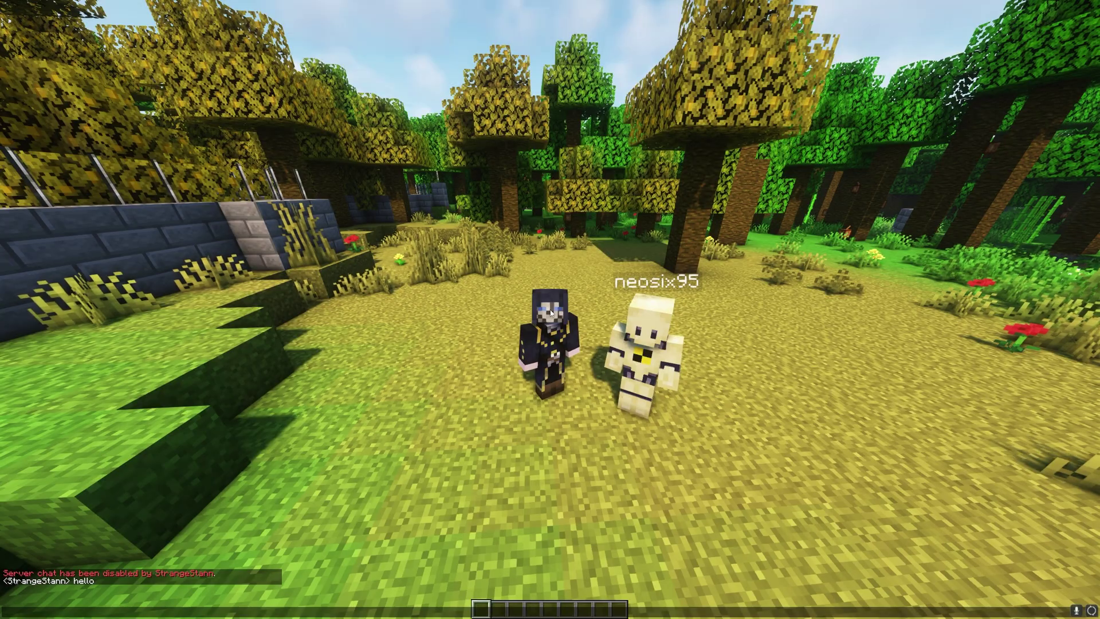
# Run /checkmute on the other player to show their 8-minute 'Breaking the rules' mute.
pyautogui.write('/check')
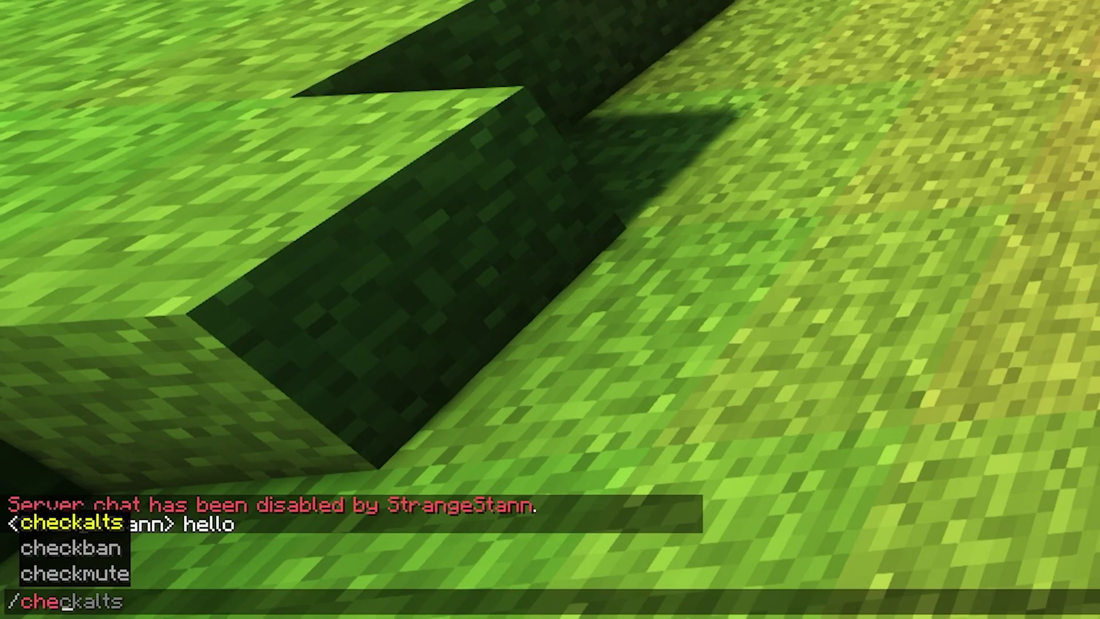
pyautogui.press('Tab')
pyautogui.press('Tab')
pyautogui.press('Tab')
pyautogui.press('Tab')
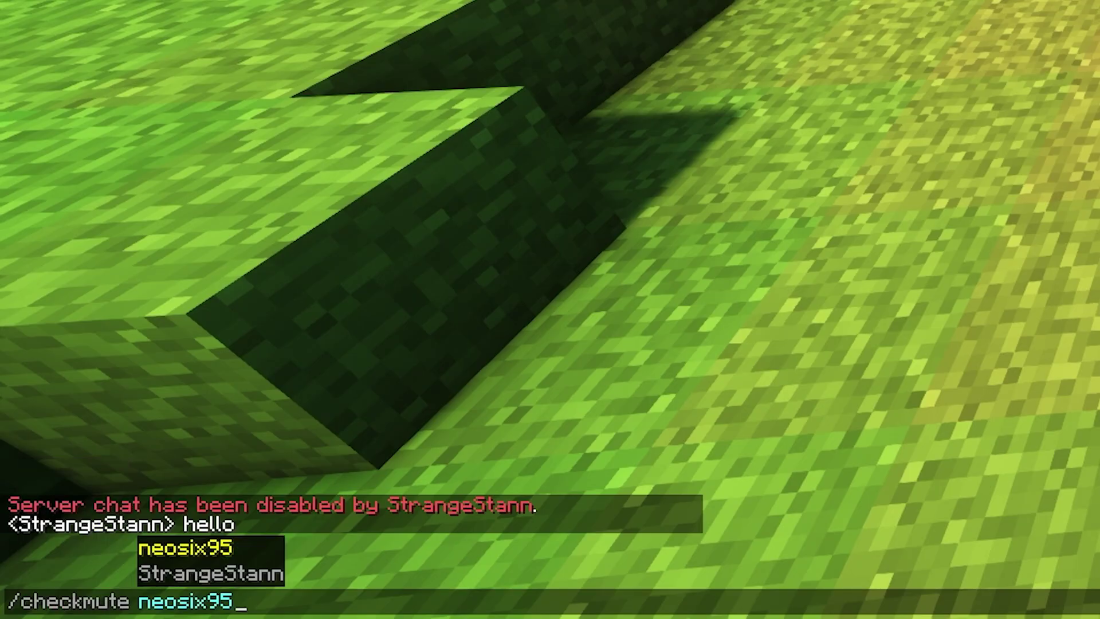
pyautogui.press('Return')
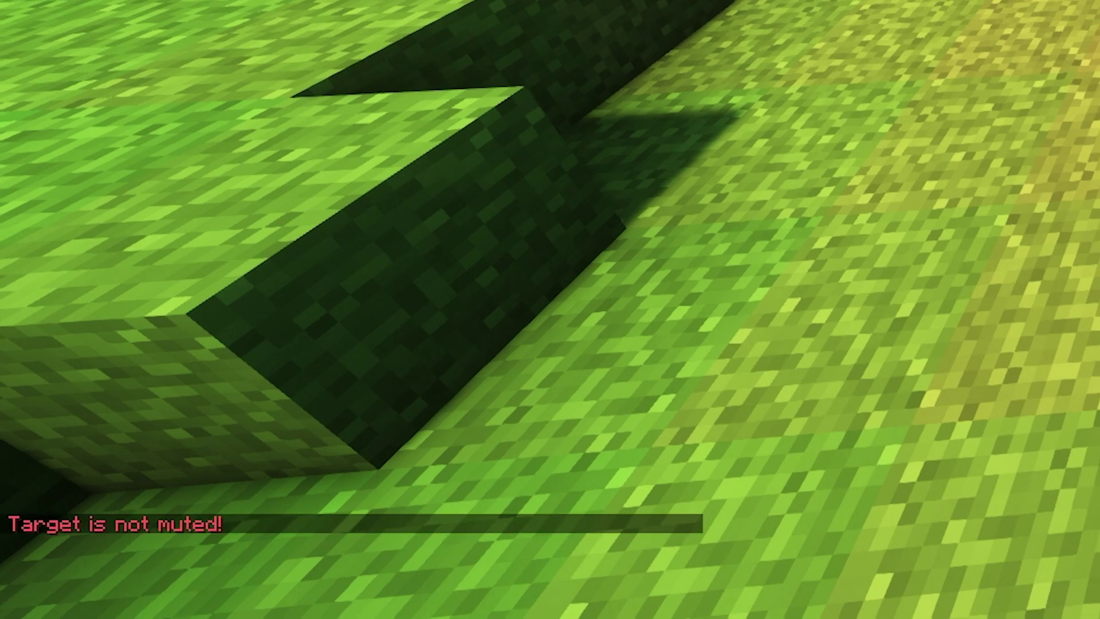
pyautogui.press('t')
pyautogui.press('Up')
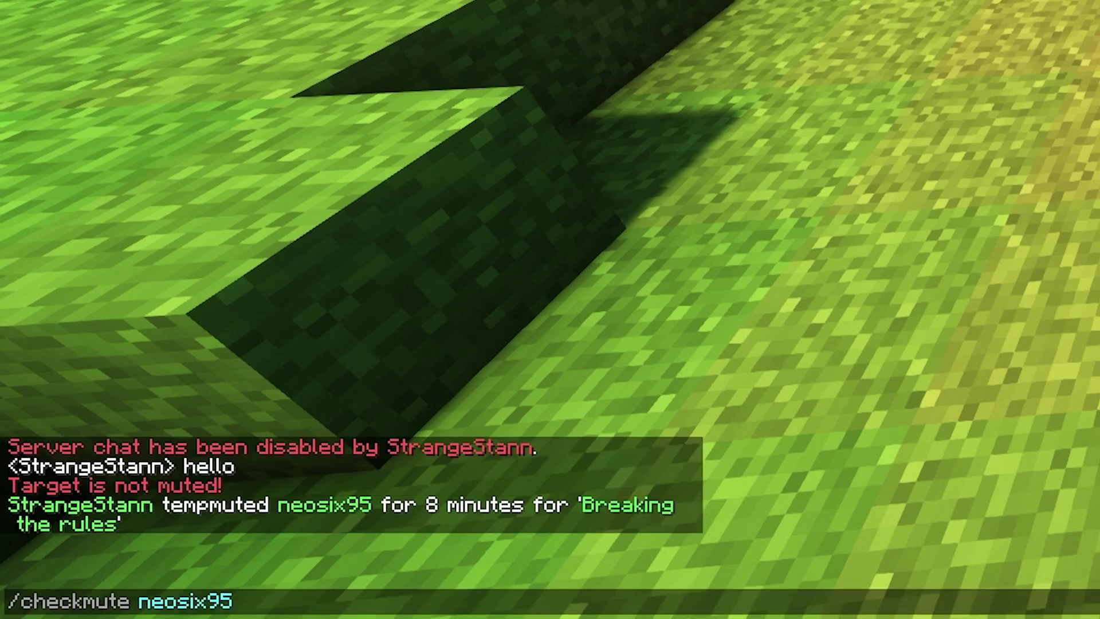
pyautogui.press('Return')
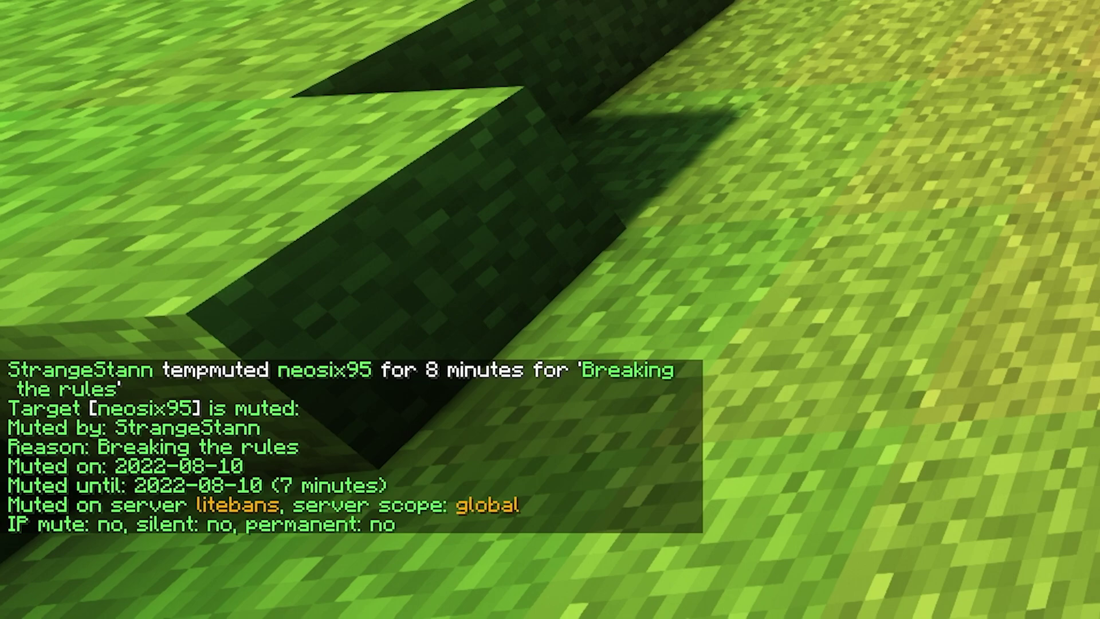
pyautogui.press('t')
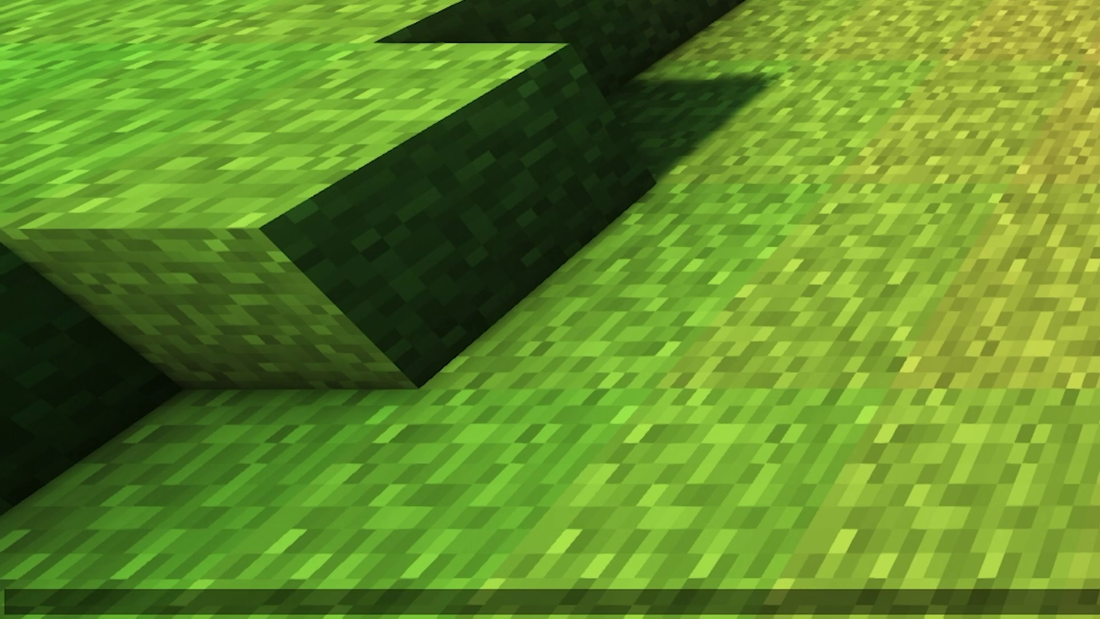
# Run /history on the other player and scroll through their mutes, bans and unbans.
pyautogui.write('/history')
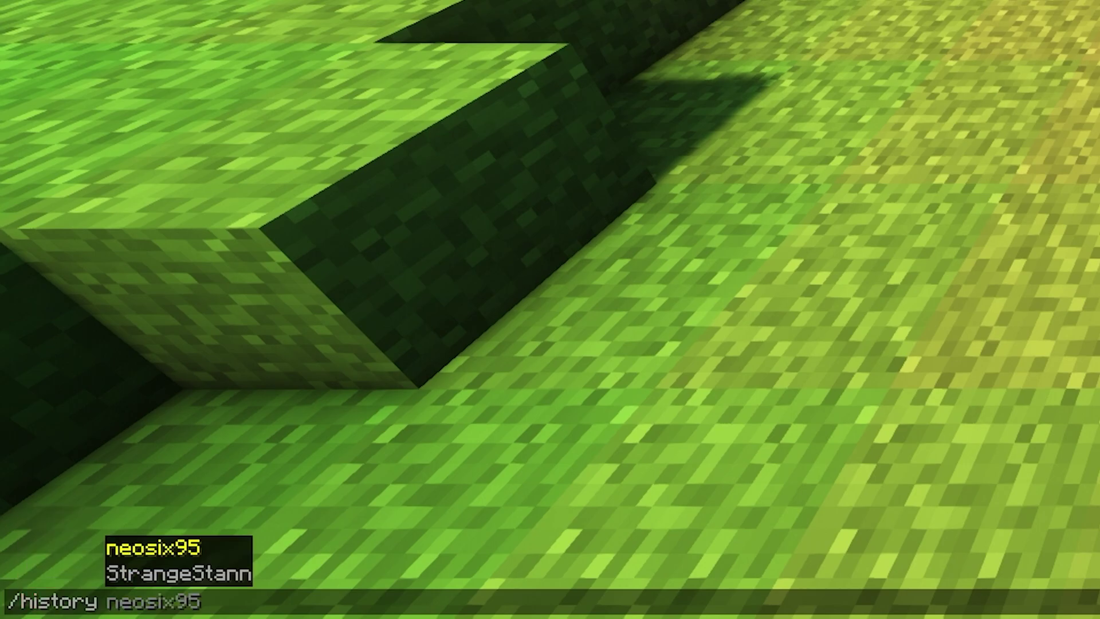
pyautogui.press('Tab')
pyautogui.press('Return')
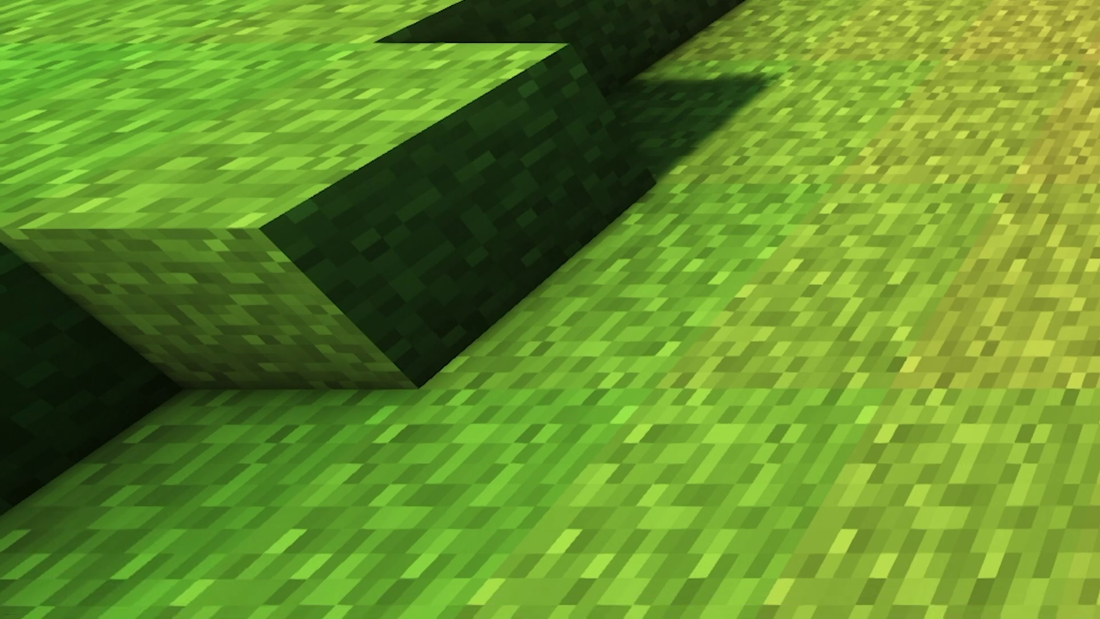
pyautogui.press('t')
pyautogui.scroll(1, 311, 393)
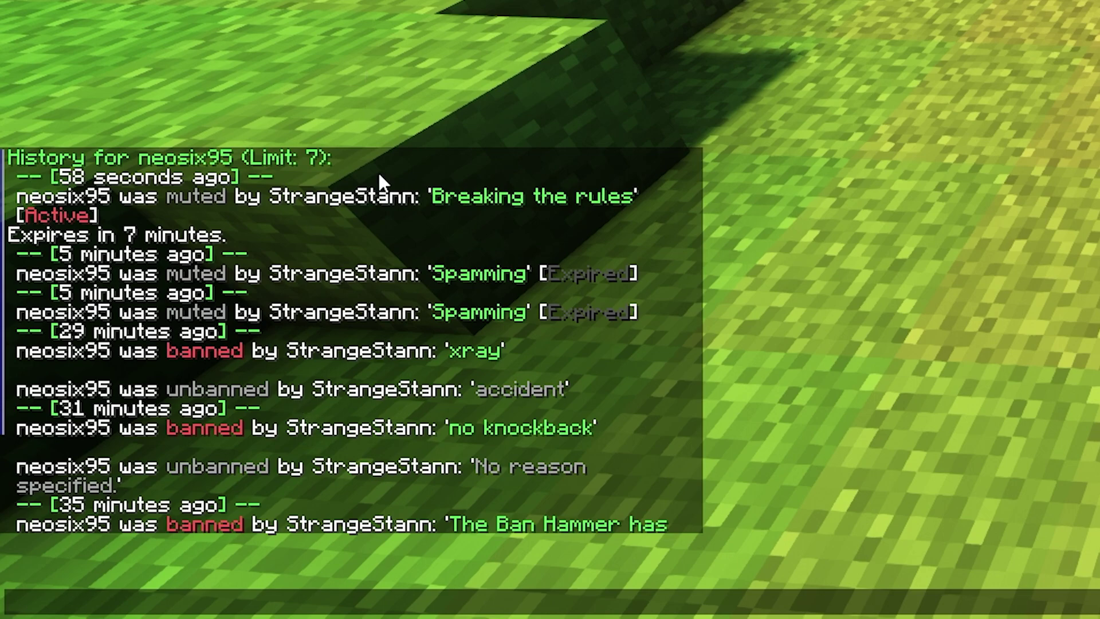
pyautogui.scroll(-1, 273, 390)
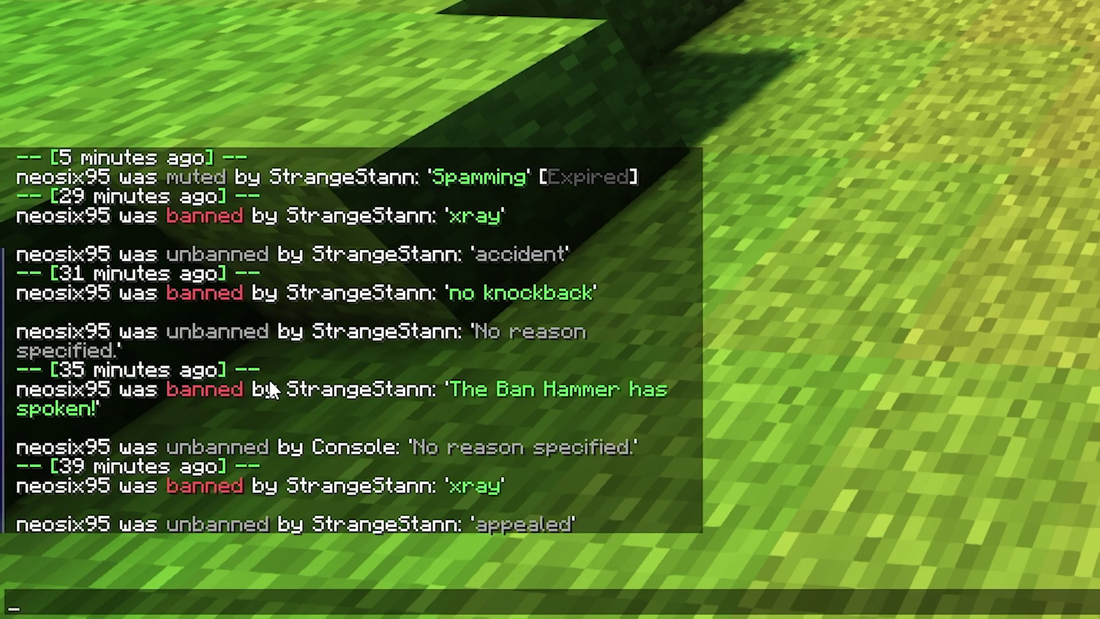